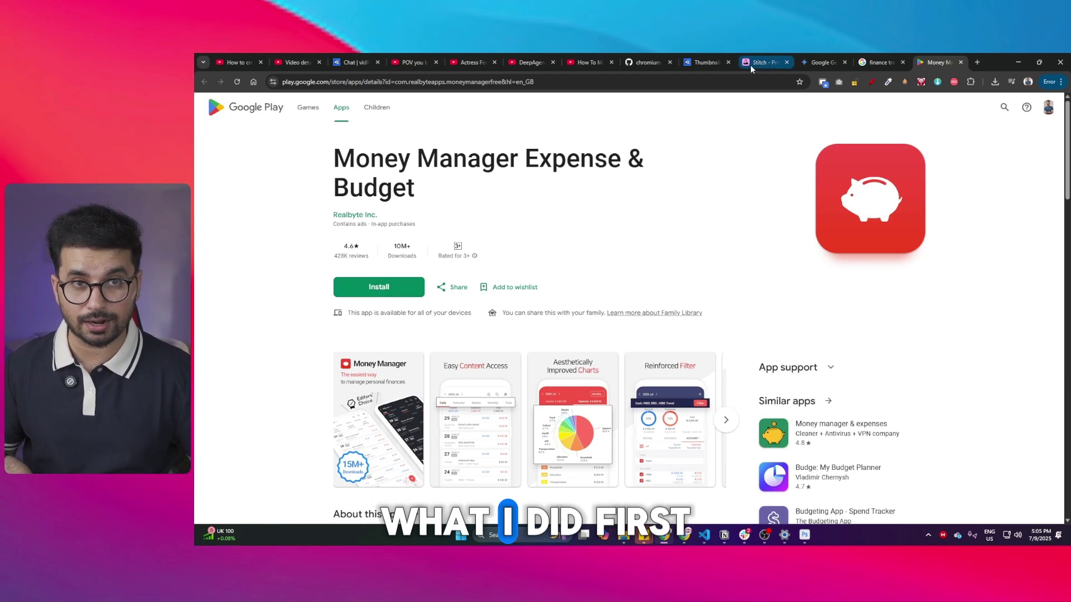
View the finance app guidelines document in Gemini and the finance app screens in the existing Stitch project
left_click(814, 57)
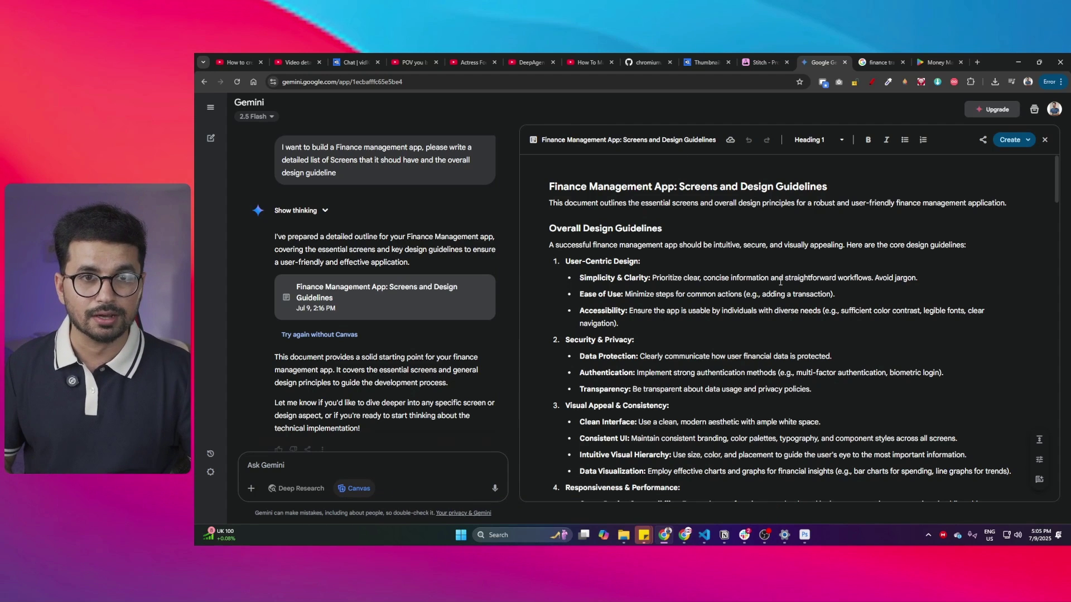
left_click(760, 62)
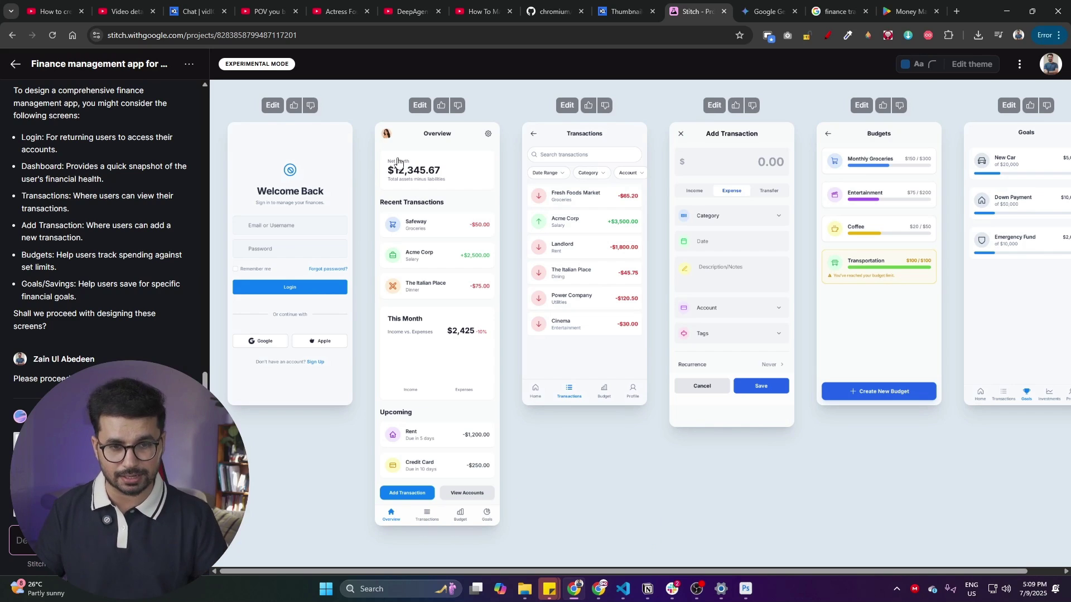
Switch to VS Code and review the Augment chat's implementation summary for the ai_finance_mgmt project
left_click(563, 544)
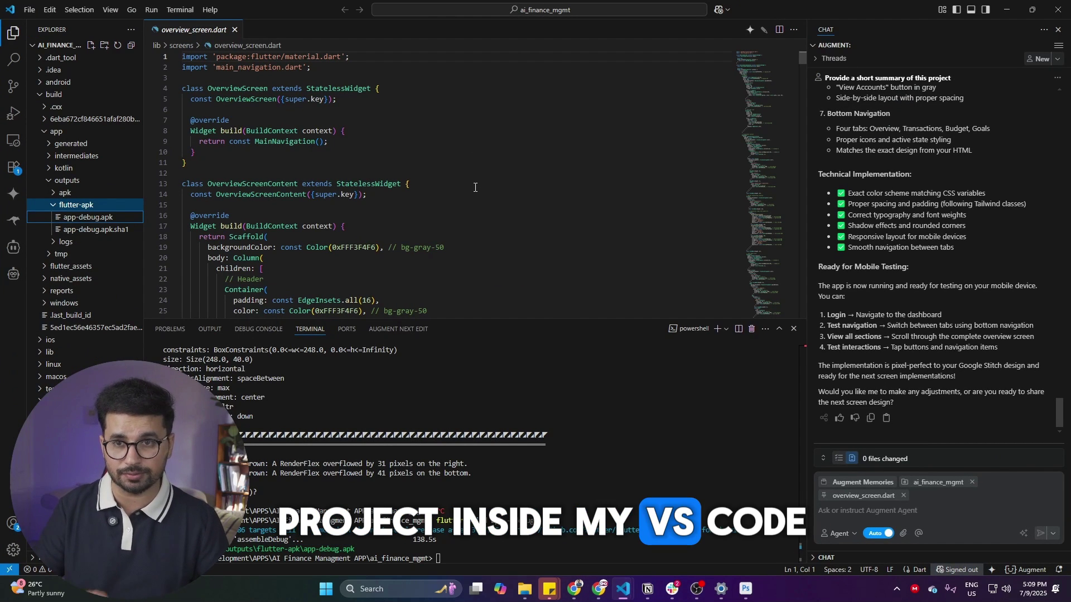
scroll(1002, 302, "up", 10)
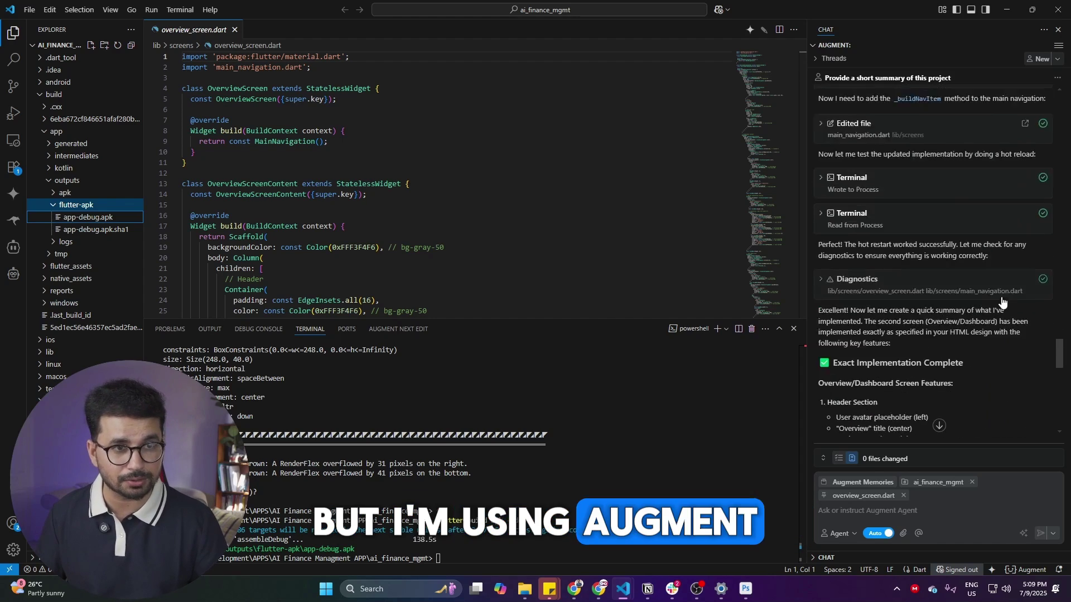
scroll(1003, 302, "down", 10)
scroll(1032, 258, "up", 5)
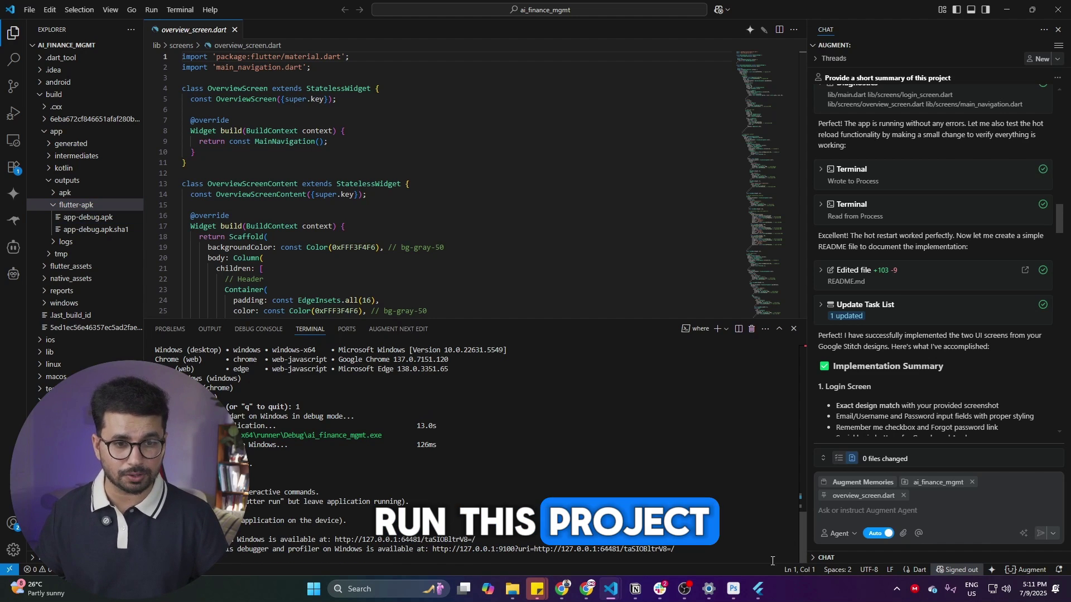
Switch to the running ai_finance_mgmt app and compare its login screen with the Stitch login design
left_click(758, 589)
left_click(562, 589)
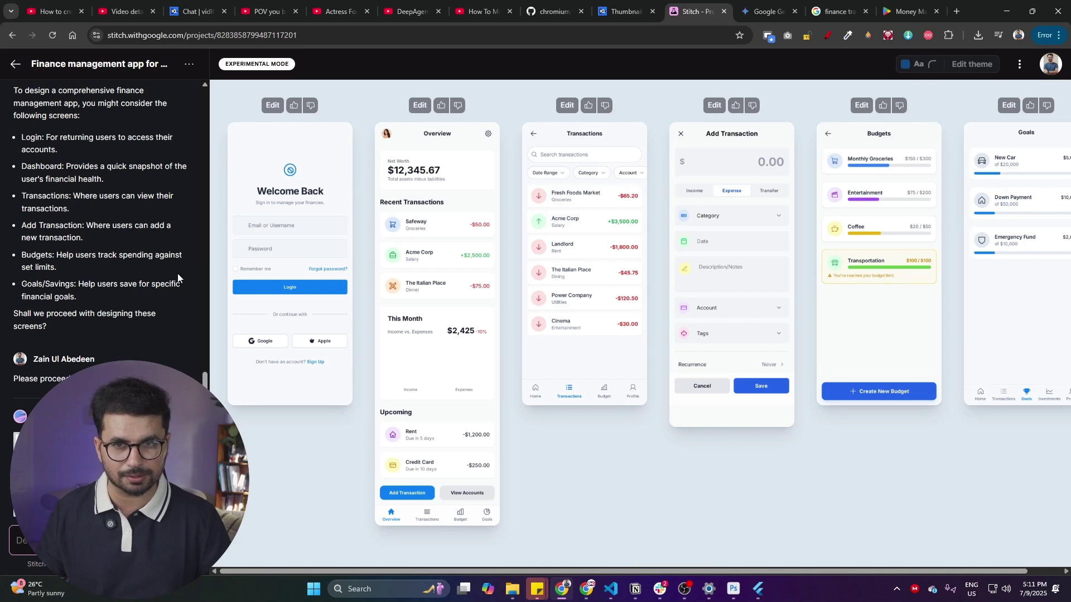
key("alt+Tab")
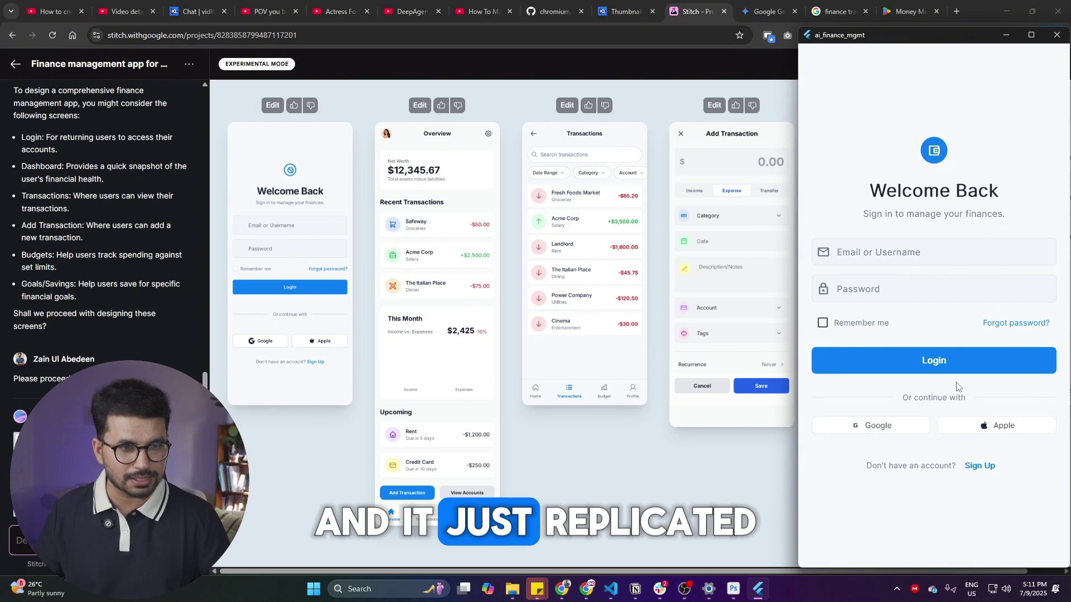
left_click(563, 589)
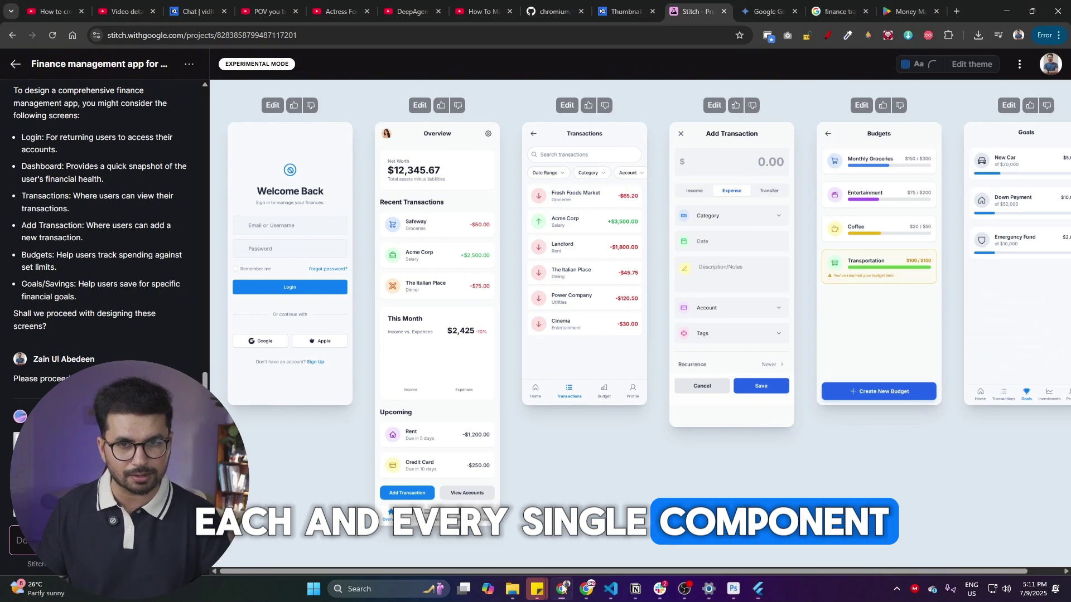
key("alt+Tab")
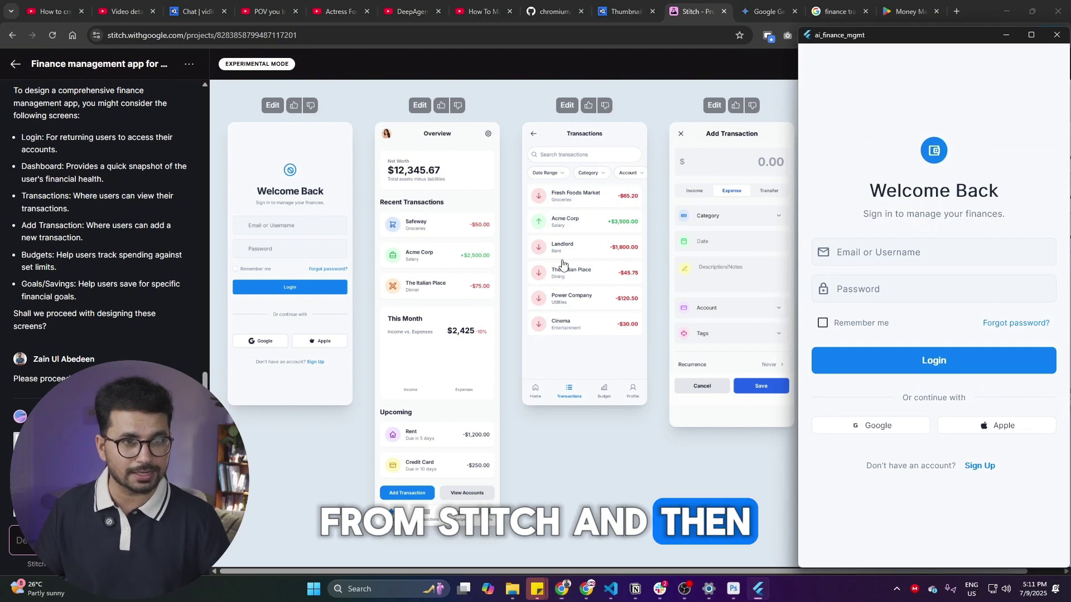
Proceed past the app's login screen without credentials and compare its Overview screen with the Stitch Overview design
left_click(934, 357)
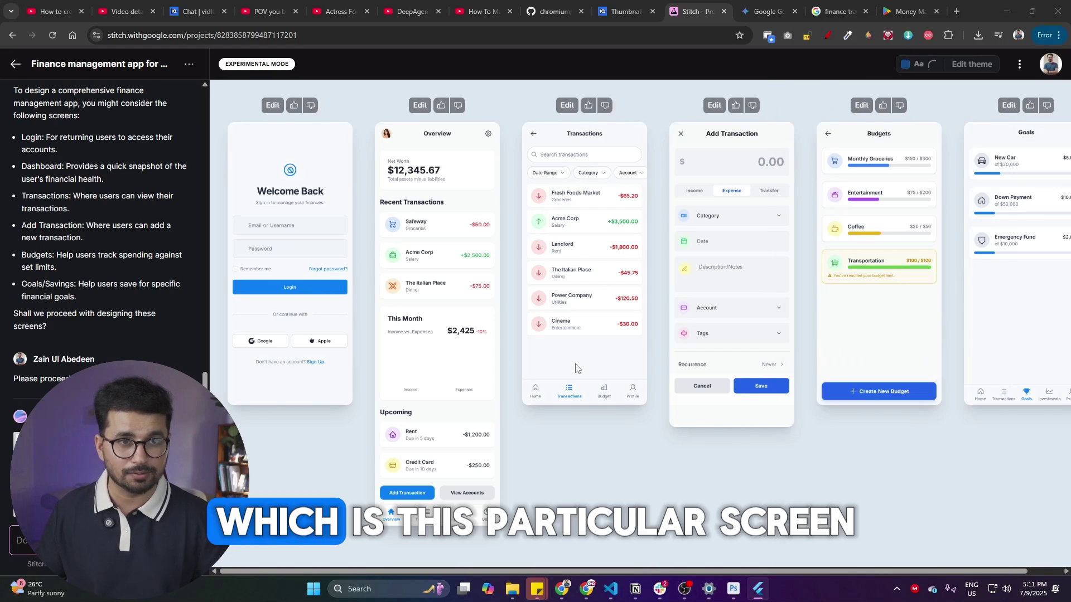
key("alt+Tab")
key("alt+Tab")
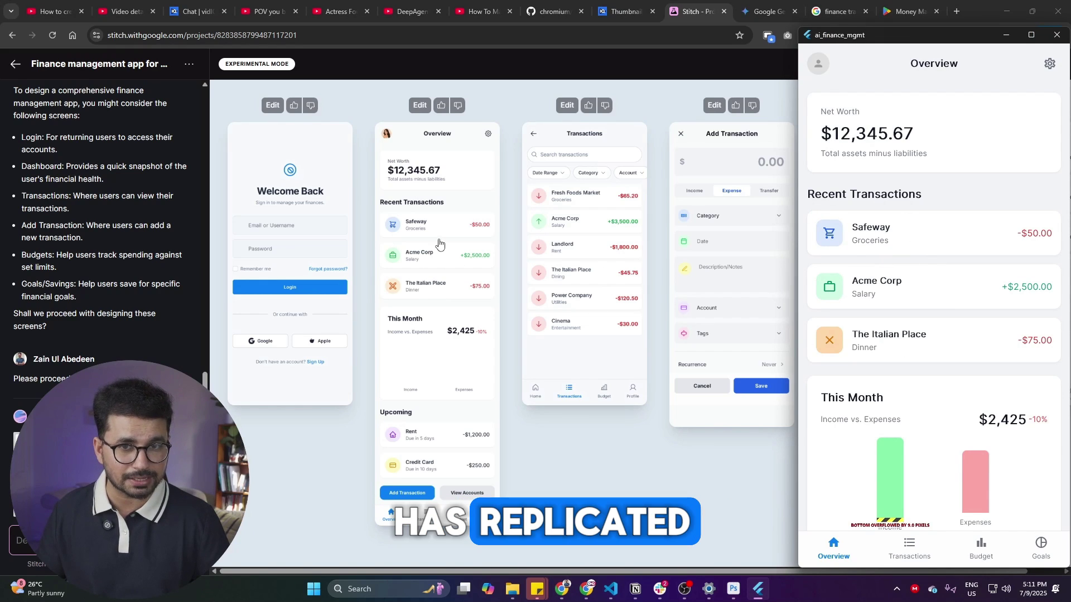
scroll(959, 330, "down", 3)
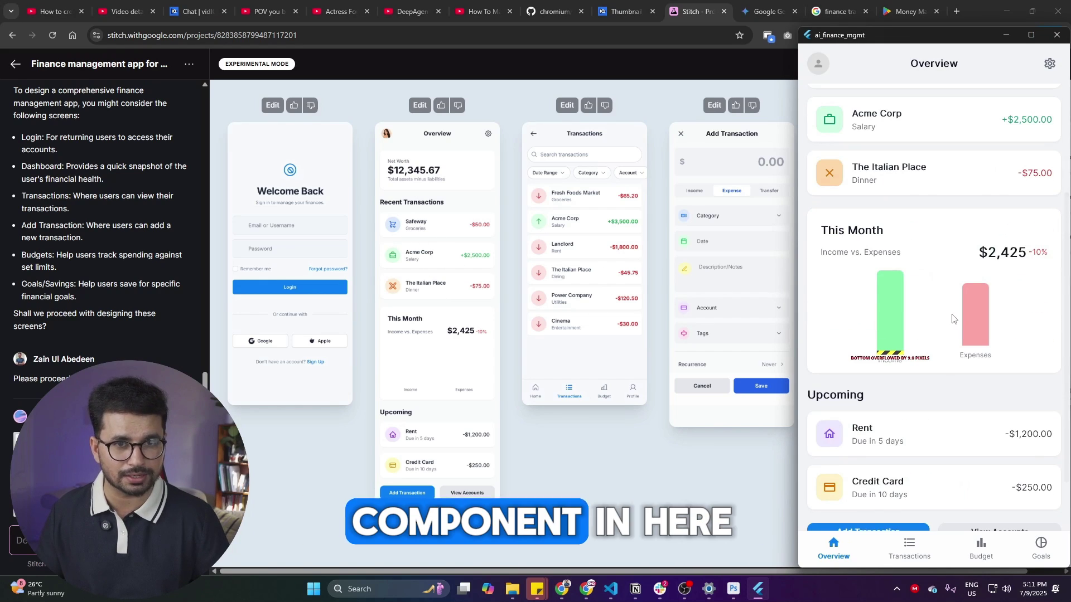
scroll(994, 256, "up", 3)
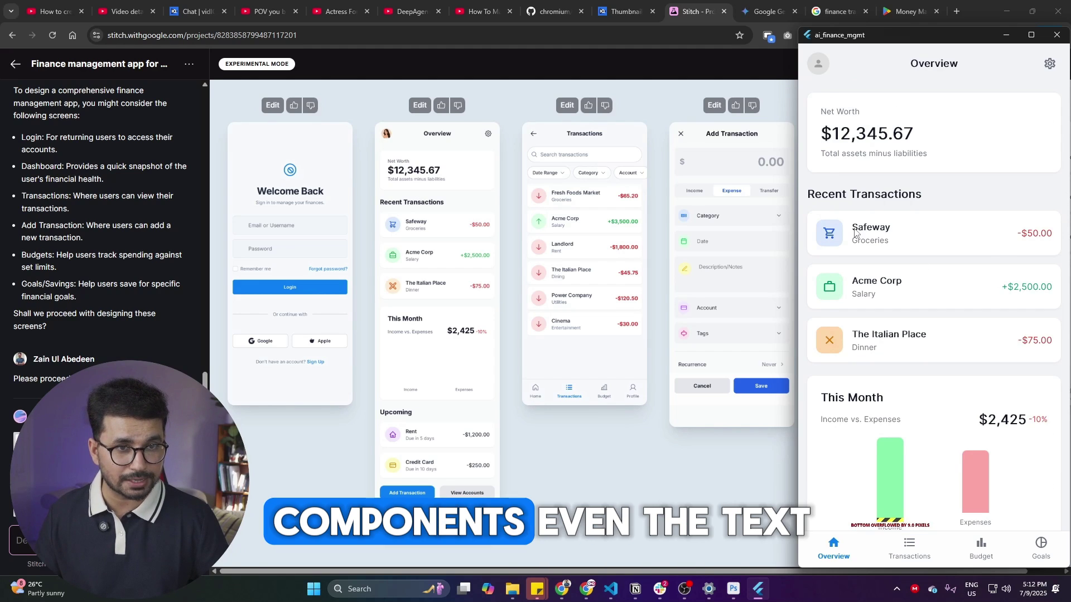
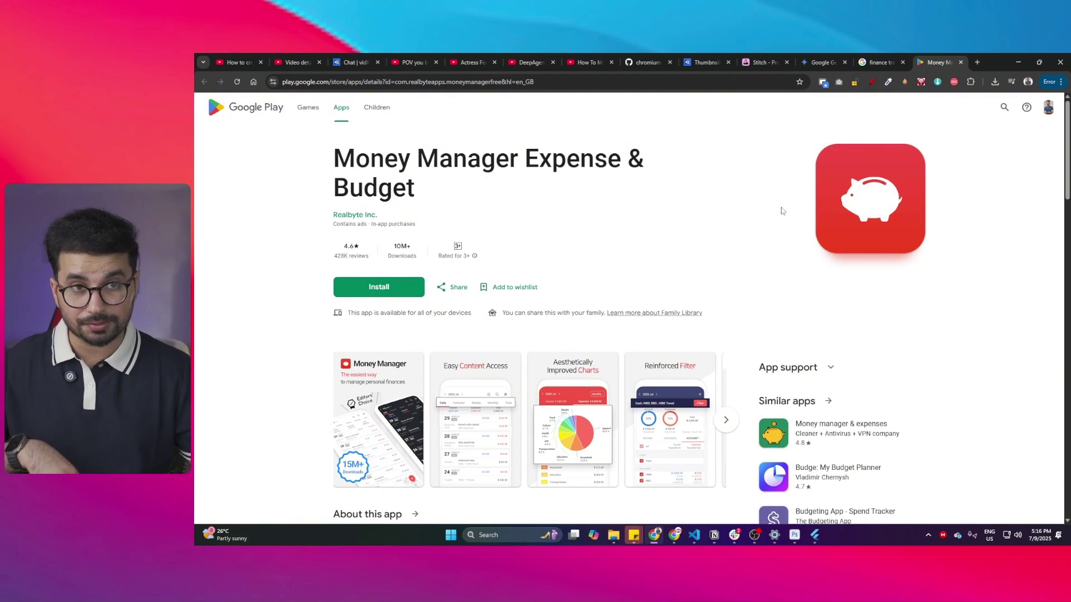
Switch to Gemini and read the finance app document, covering the overall design guidelines and the detailed list of screens
left_click(823, 58)
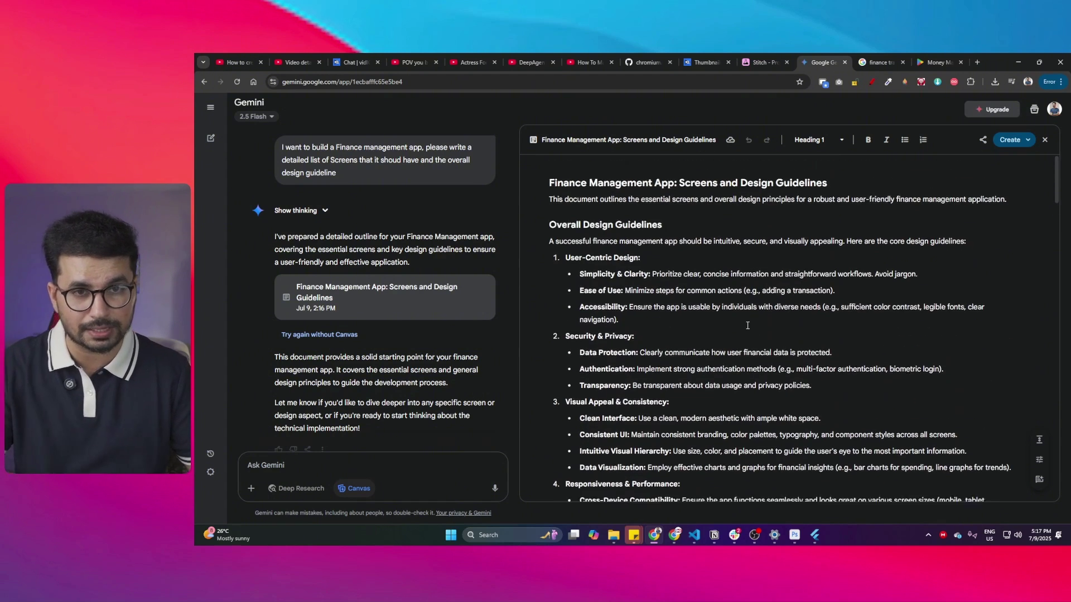
scroll(755, 319, "down", 1)
scroll(754, 318, "down", 5)
scroll(809, 279, "up", 5)
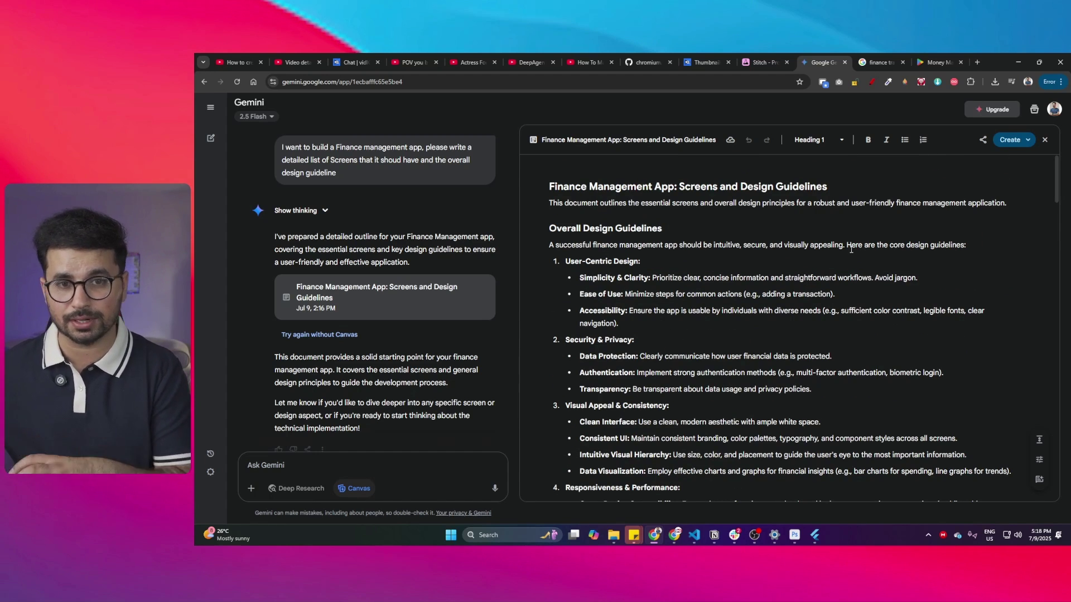
scroll(566, 231, "down", 5)
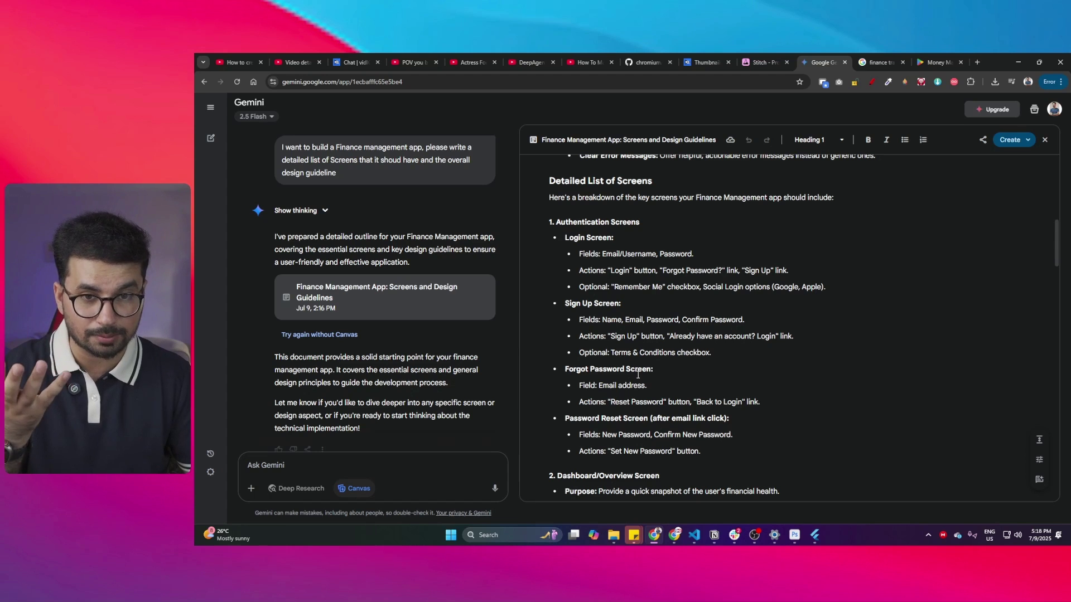
scroll(590, 429, "down", 3)
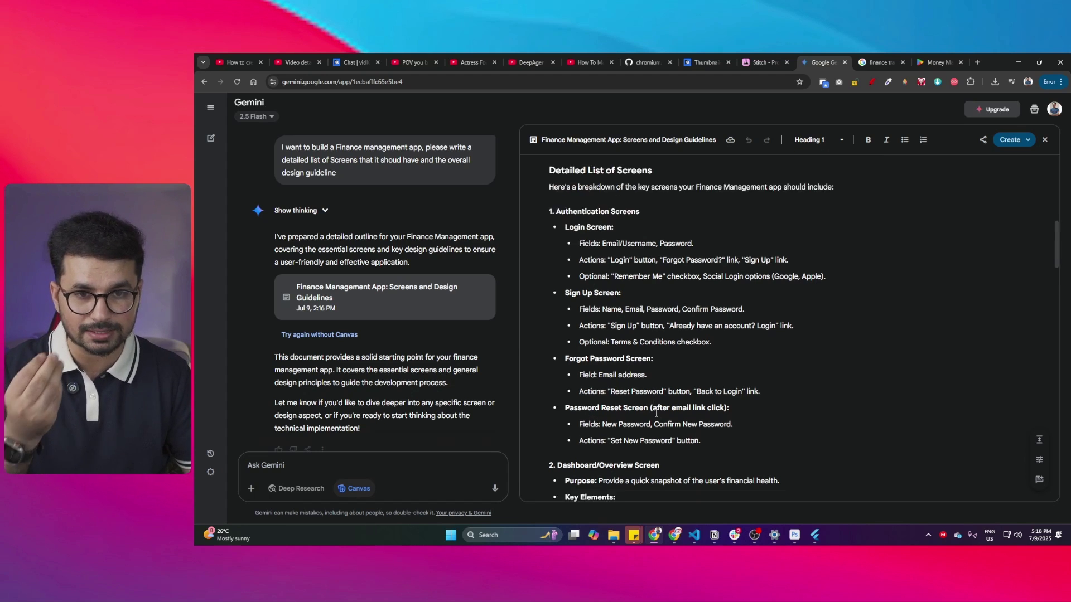
scroll(559, 294, "down", 3)
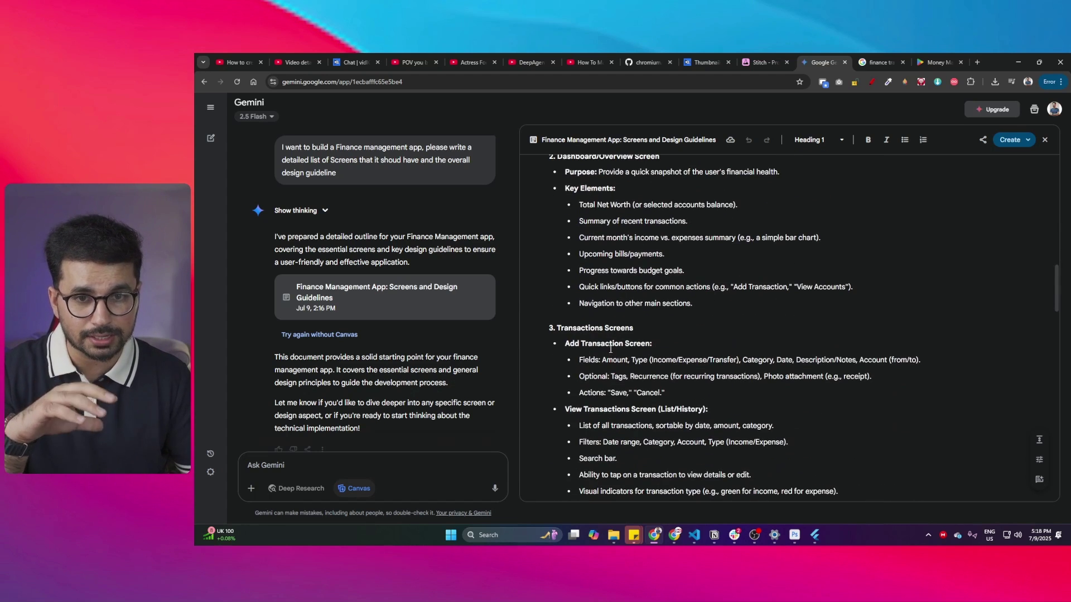
scroll(634, 349, "down", 3)
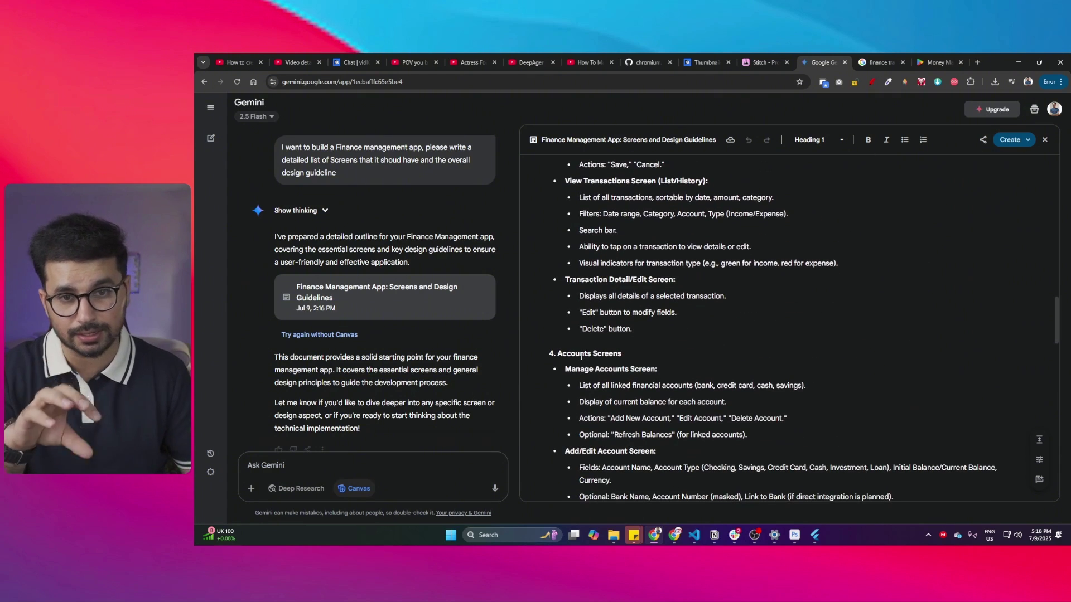
scroll(638, 395, "down", 3)
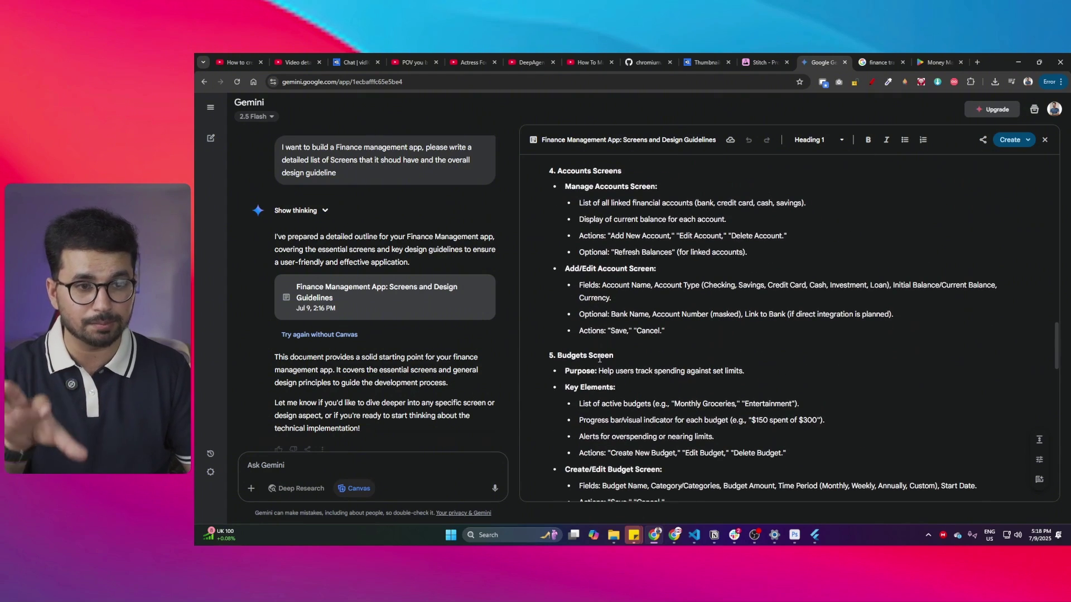
scroll(591, 372, "down", 4)
scroll(589, 377, "down", 10)
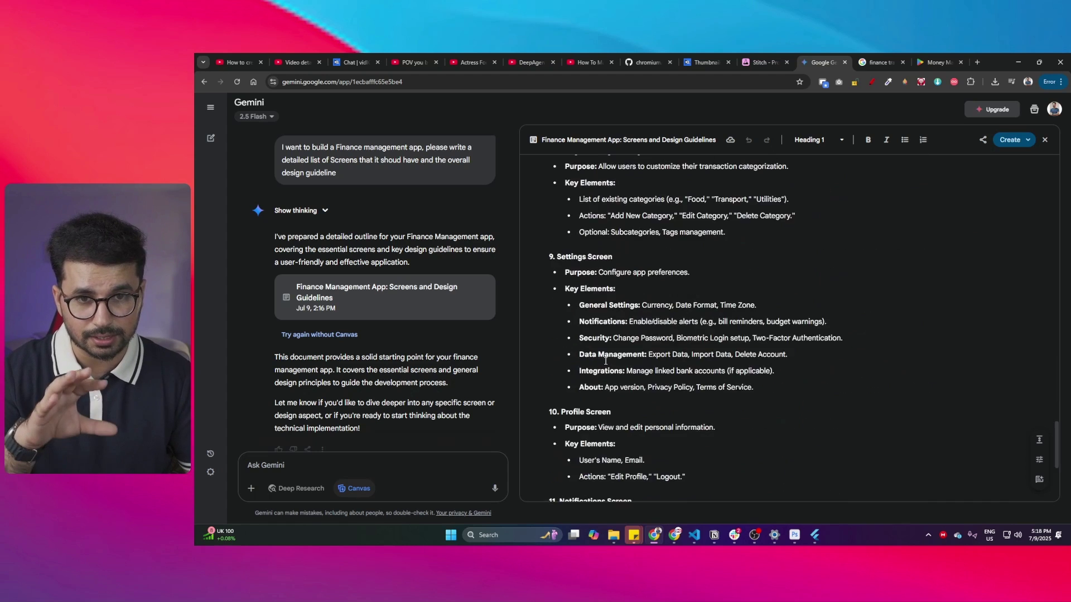
scroll(648, 378, "up", 20)
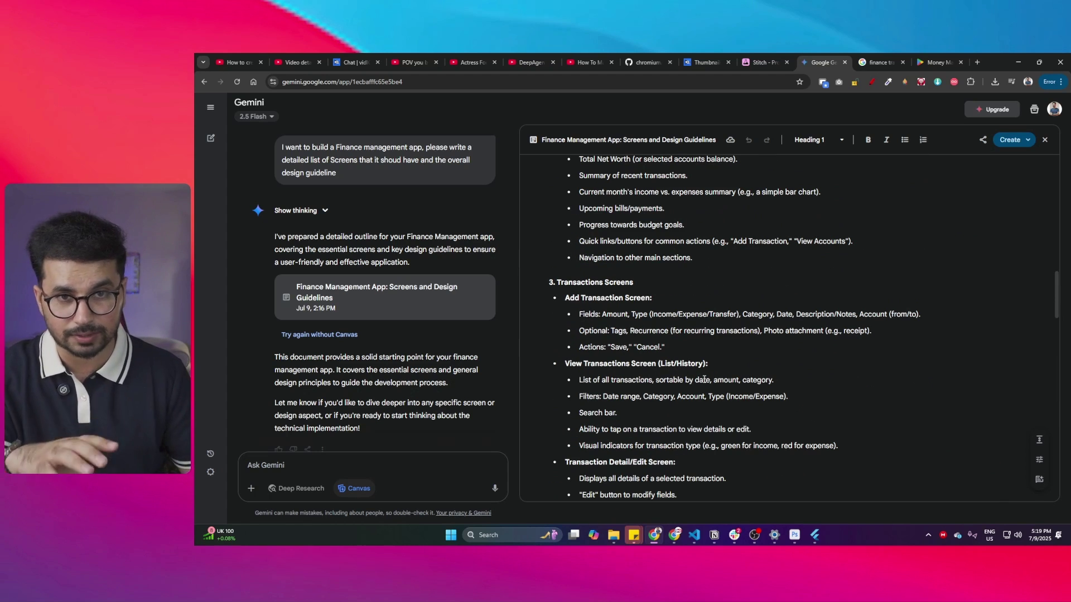
Copy the full contents of the Finance Management App: Screens and Design Guidelines document in Gemini
scroll(706, 378, "up", 3)
left_click(834, 307)
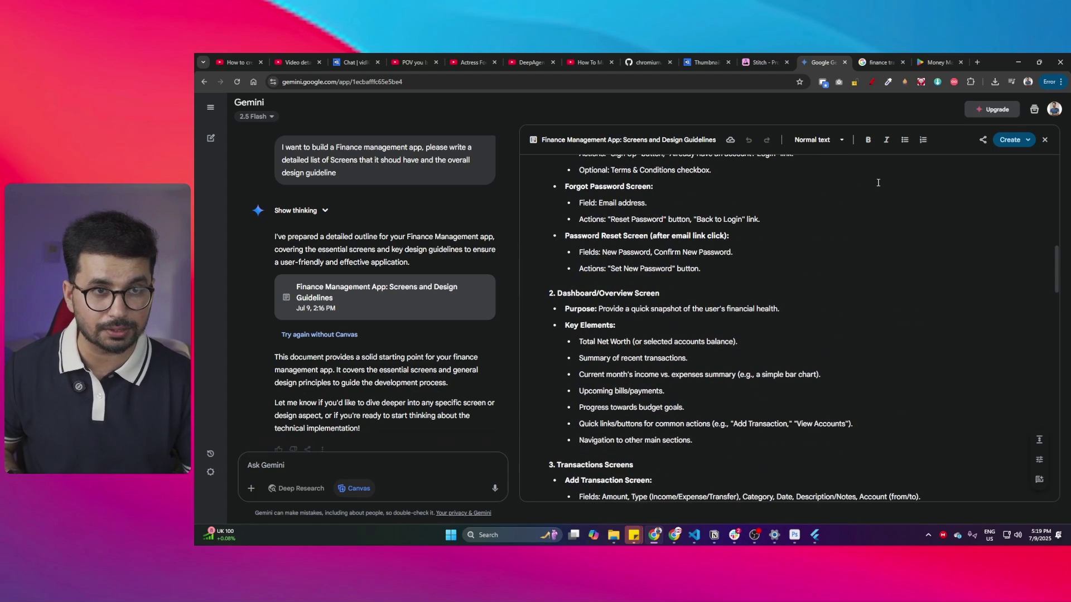
left_click(985, 140)
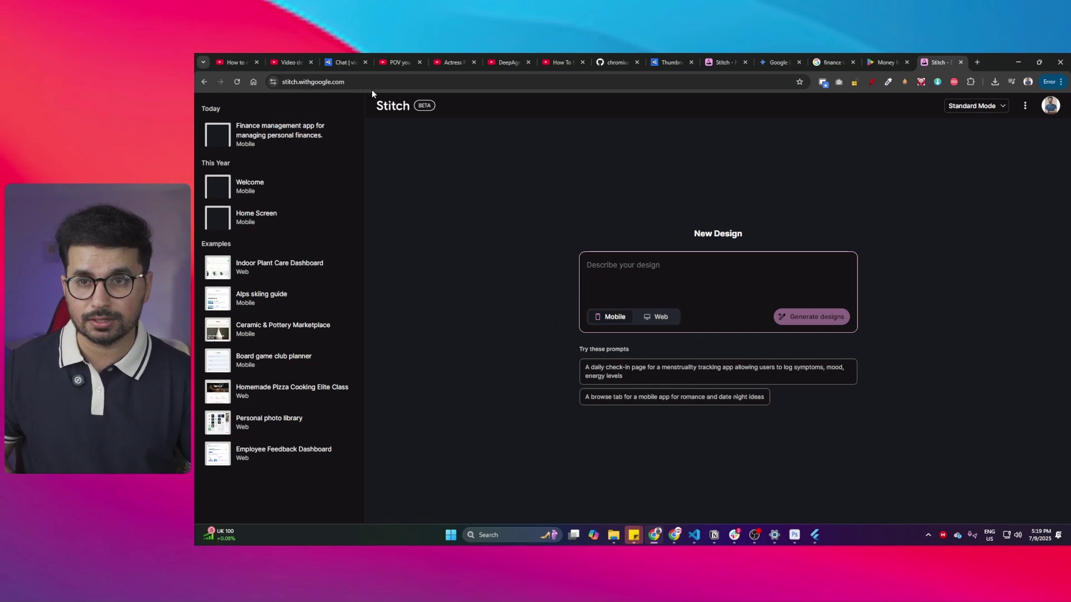
Open stitch.withgoogle.com in a new browser tab to start a new design
left_click(312, 81)
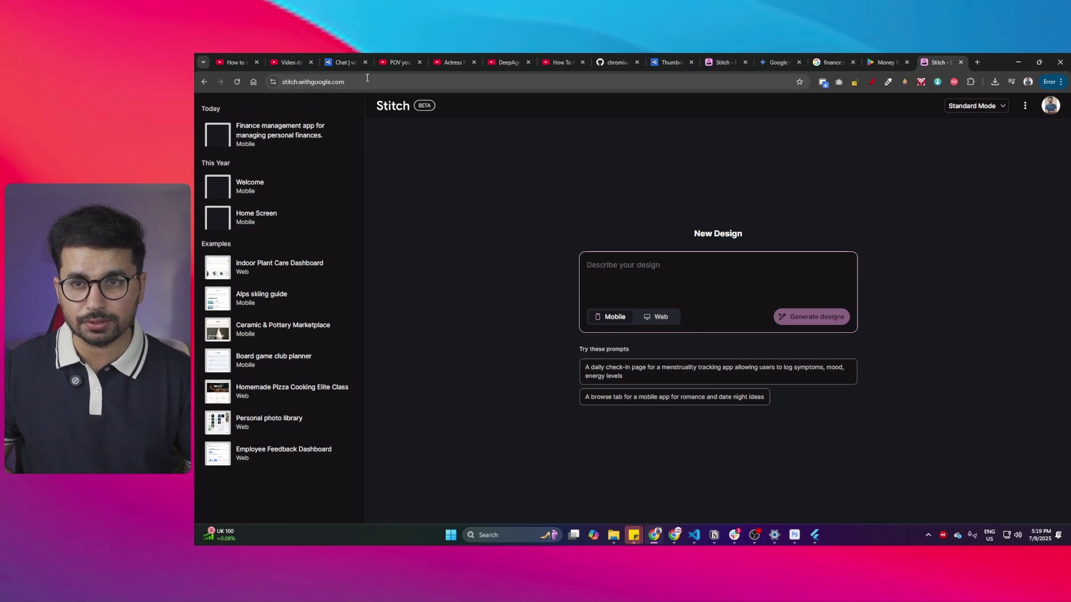
type("sti")
key("Return")
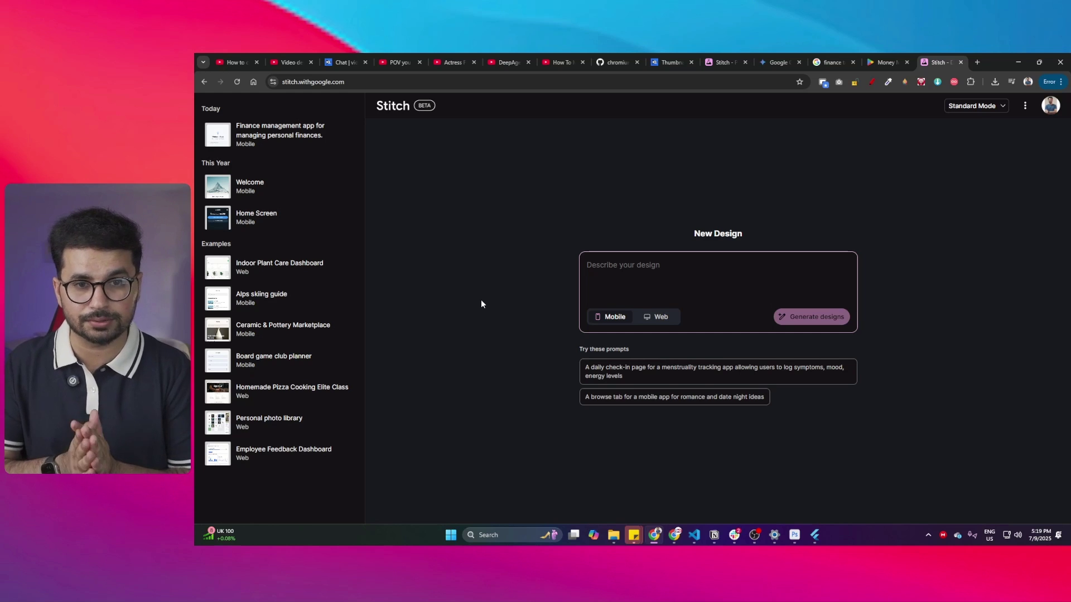
Paste the copied screens and design guidelines into the new Stitch design's description and check the pasted text
left_click(650, 270)
key("ctrl+v")
scroll(659, 269, "up", 5)
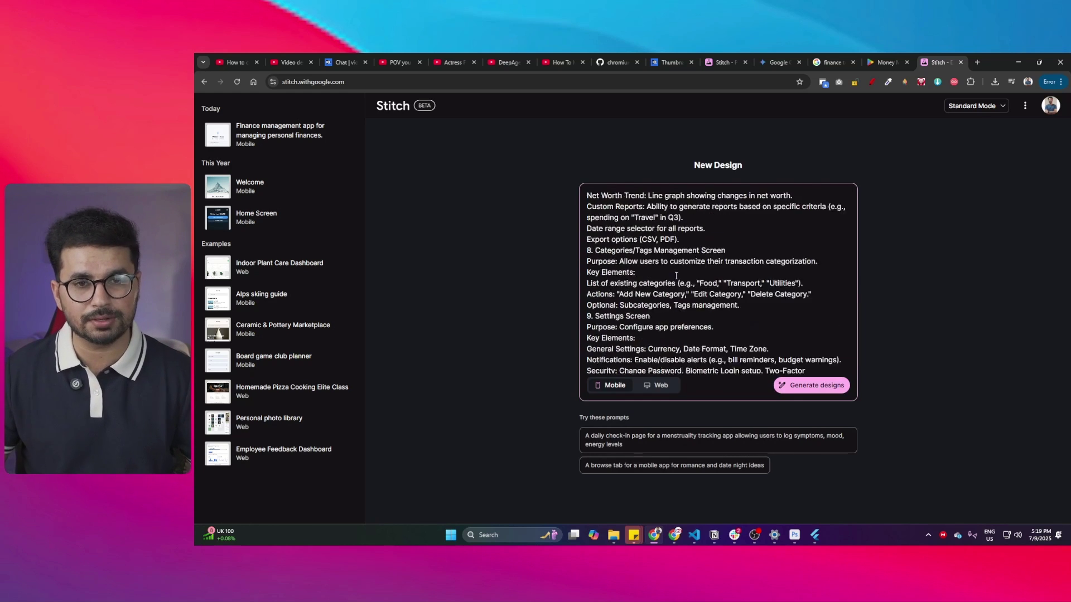
scroll(686, 295, "down", 5)
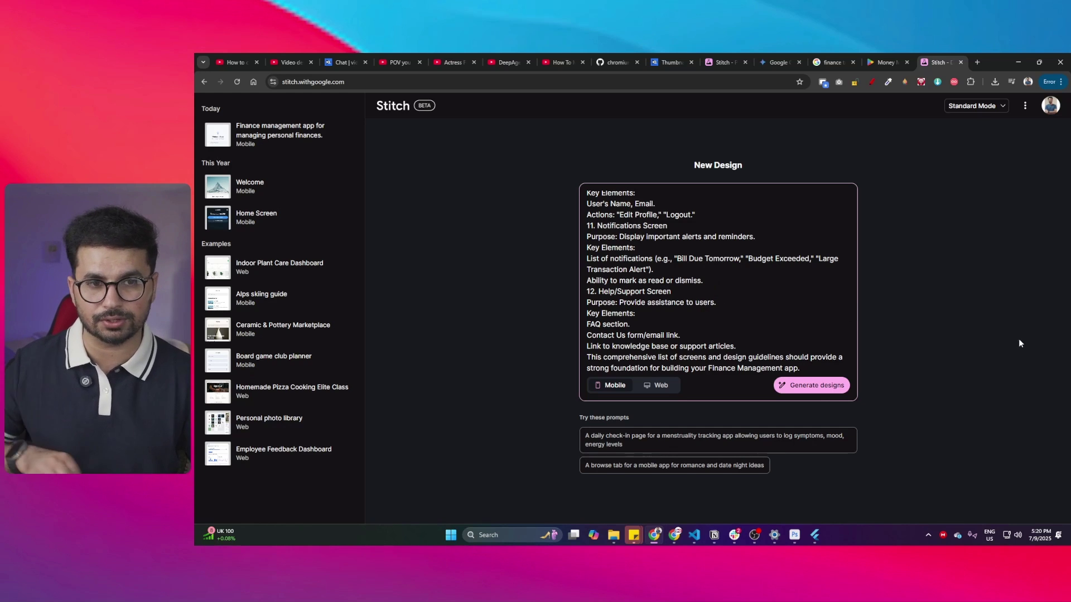
Switch Stitch from Standard Mode to Experimental Mode and generate mobile designs from the pasted description
left_click(979, 104)
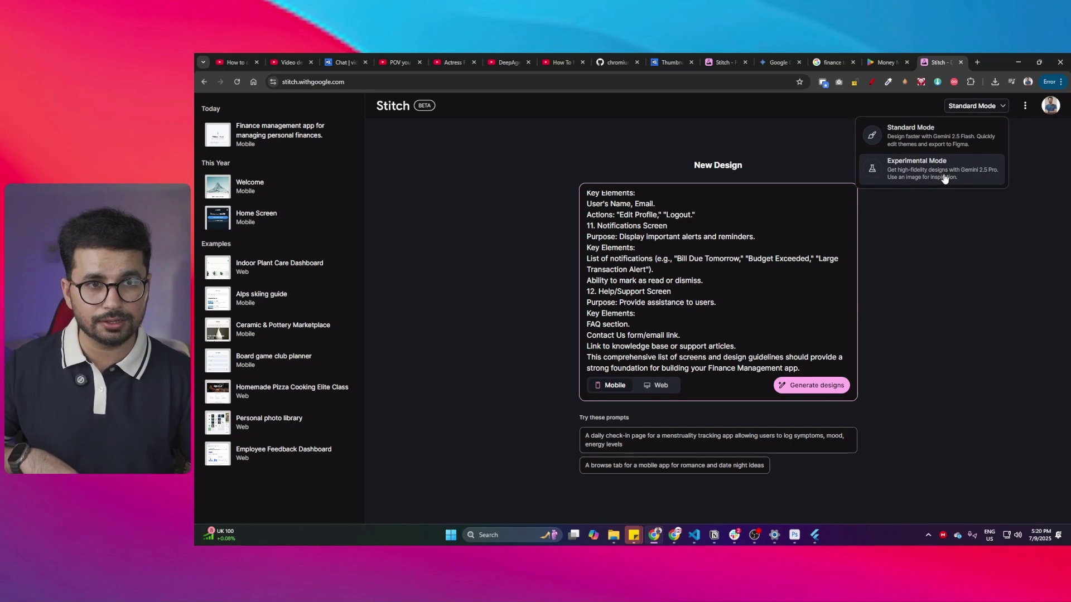
left_click(722, 62)
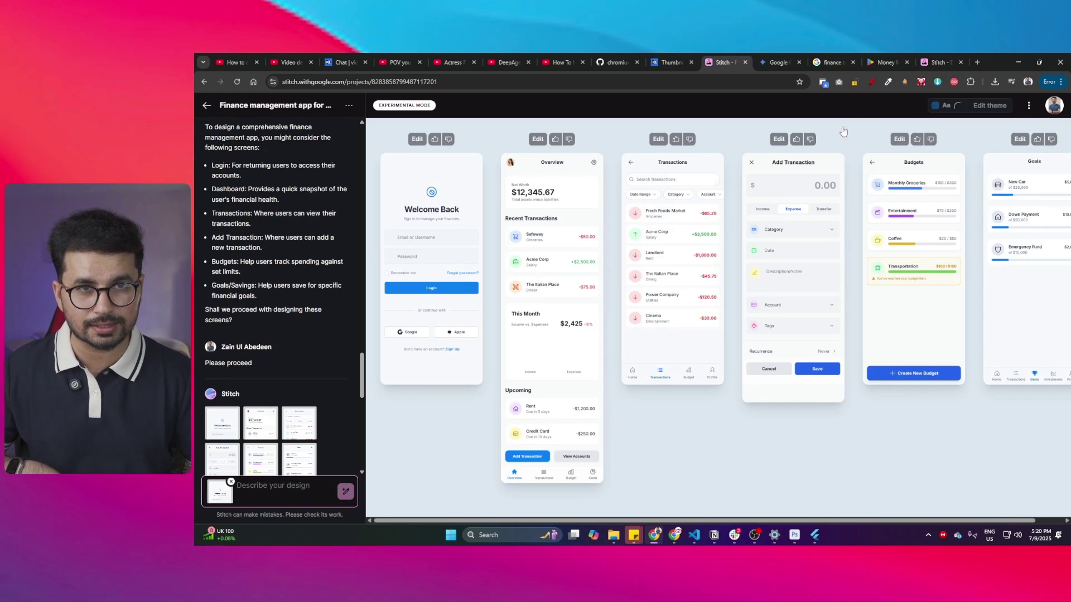
left_click(940, 62)
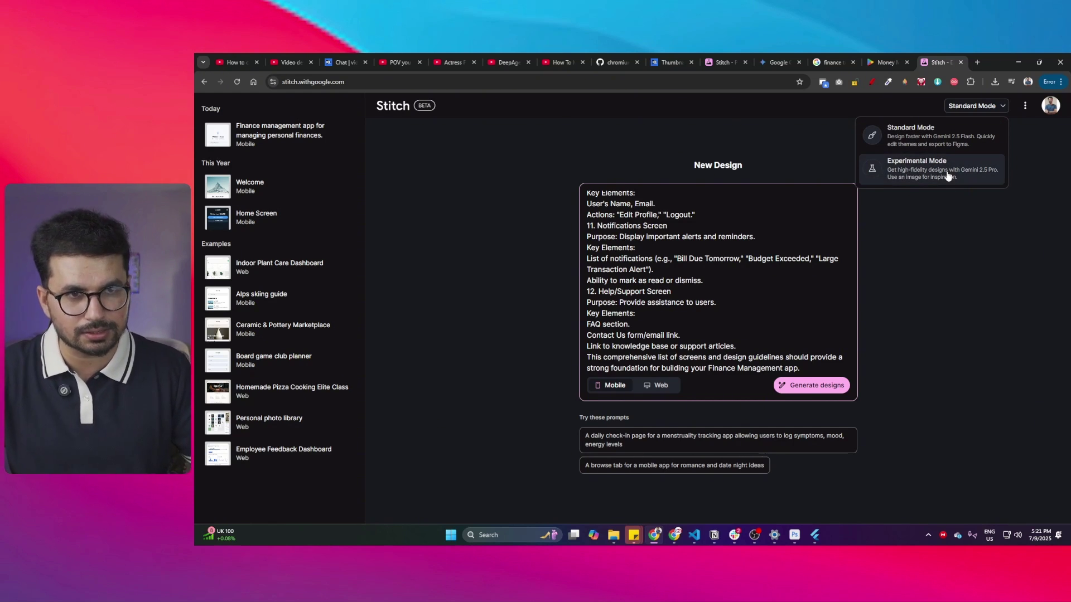
left_click(943, 174)
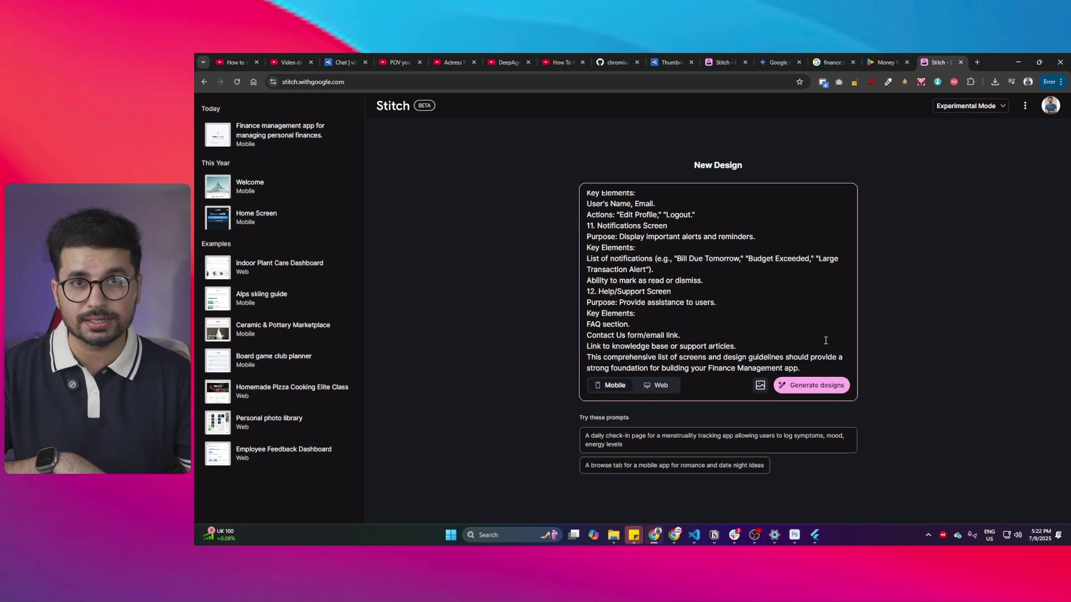
left_click(819, 389)
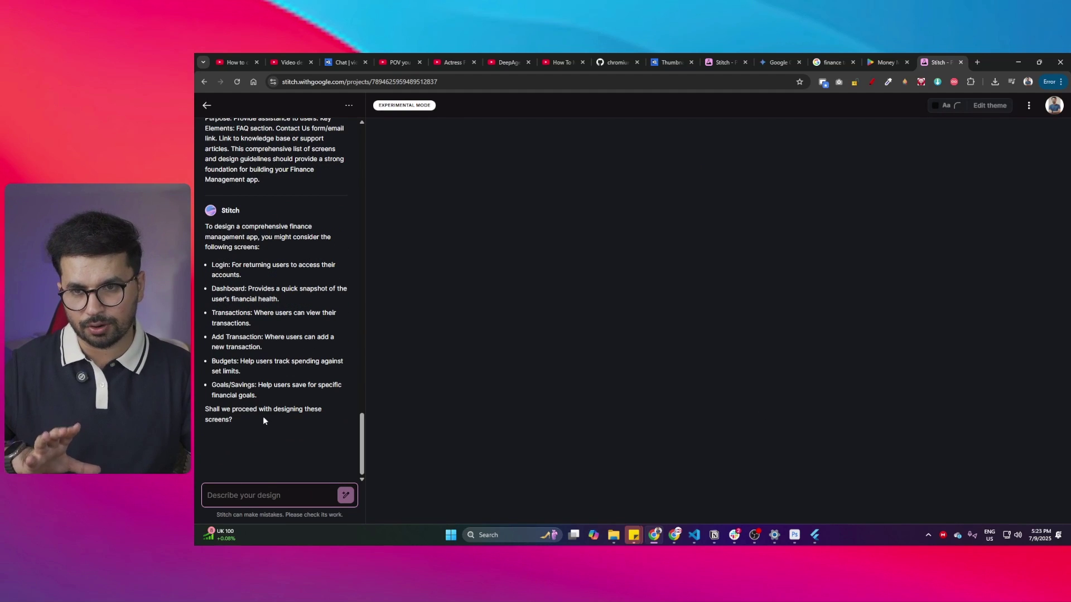
Reply "Please Proceed" to Stitch so it designs the proposed finance app screens
left_click(274, 494)
type("Please Proce")
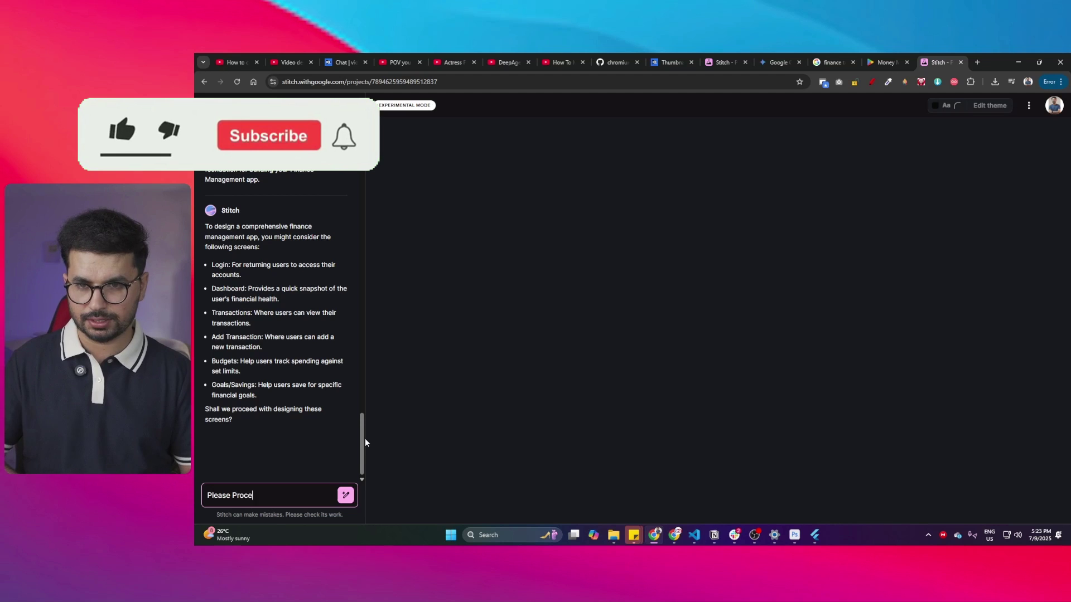
key("ctrl+a")
key("BackSpace")
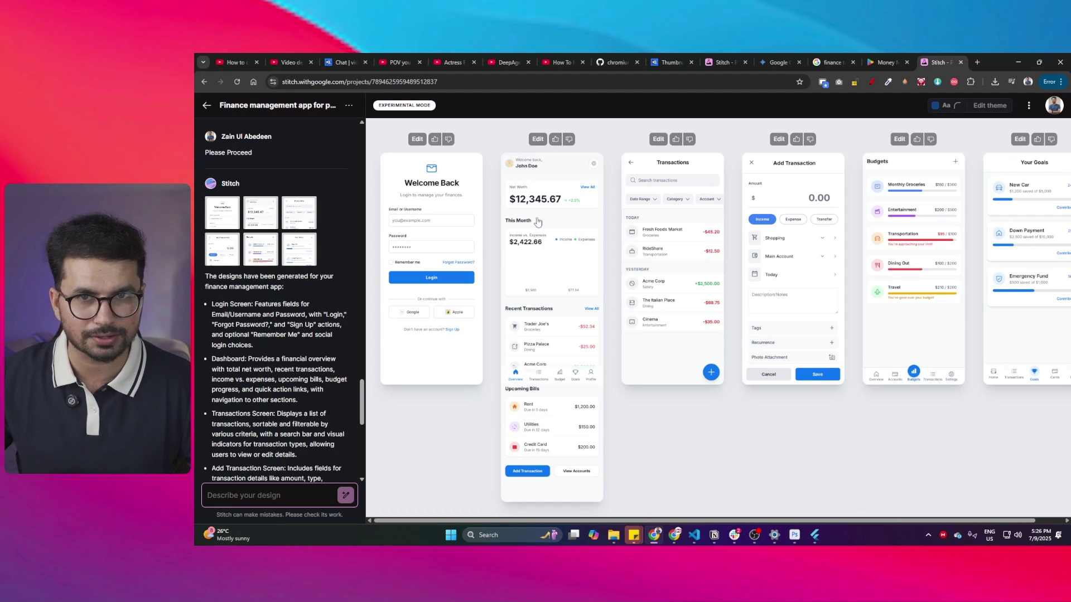
Compare the newly generated finance app screens with those in the earlier Stitch finance project
left_click_drag(740, 53, 886, 53)
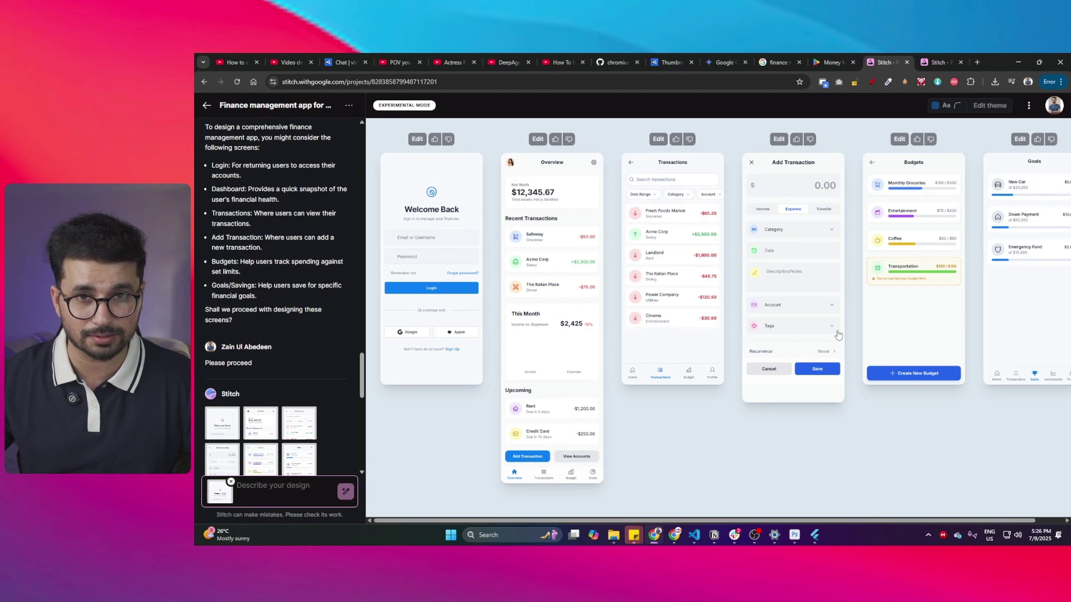
left_click(942, 62)
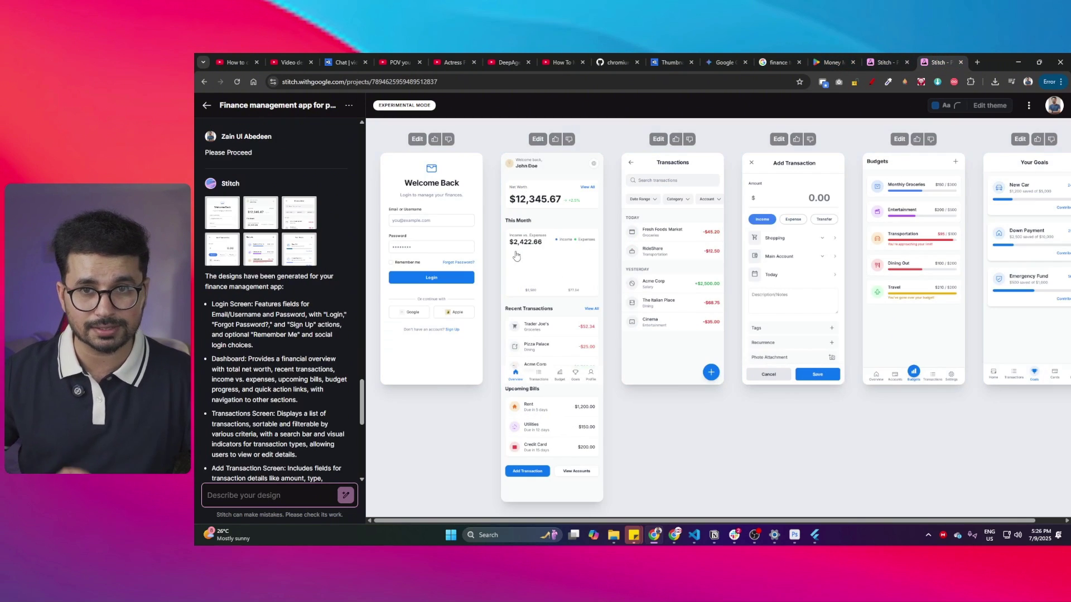
left_click(882, 58)
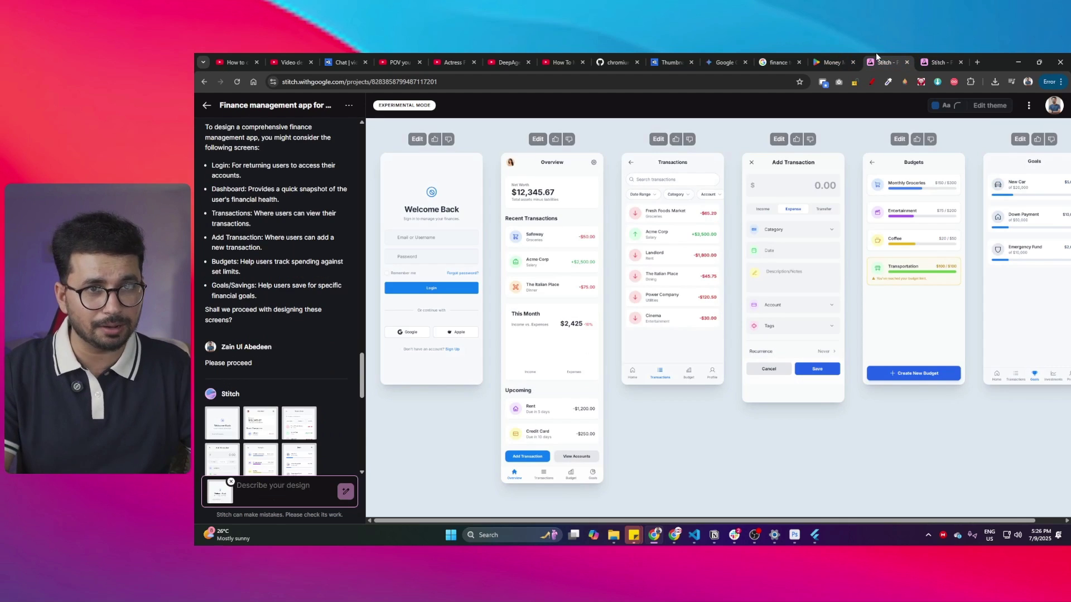
left_click(941, 58)
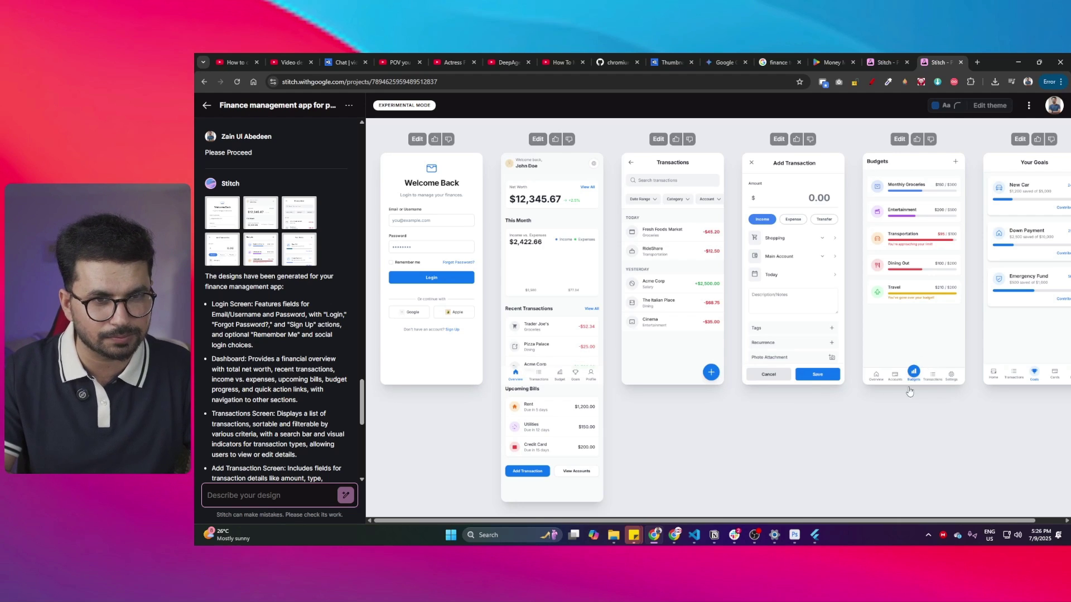
left_click(884, 62)
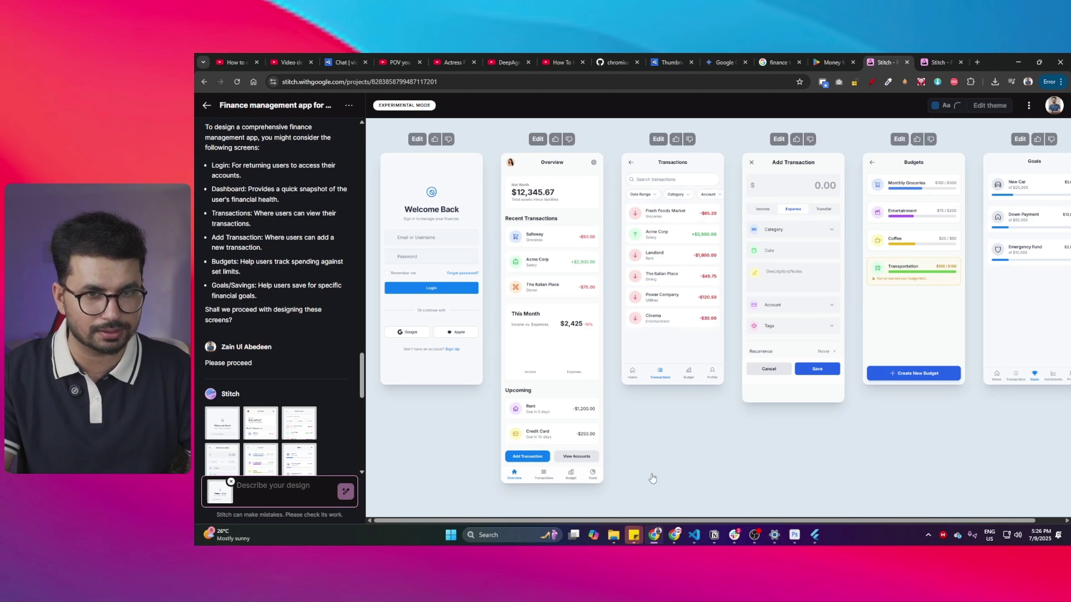
key("ctrl+Tab")
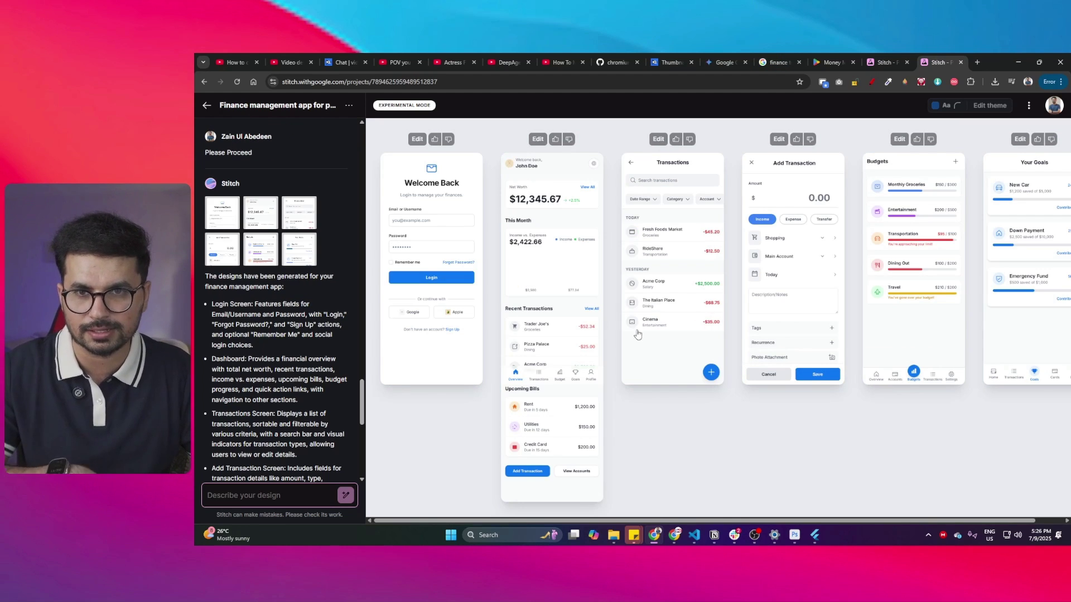
left_click(416, 140)
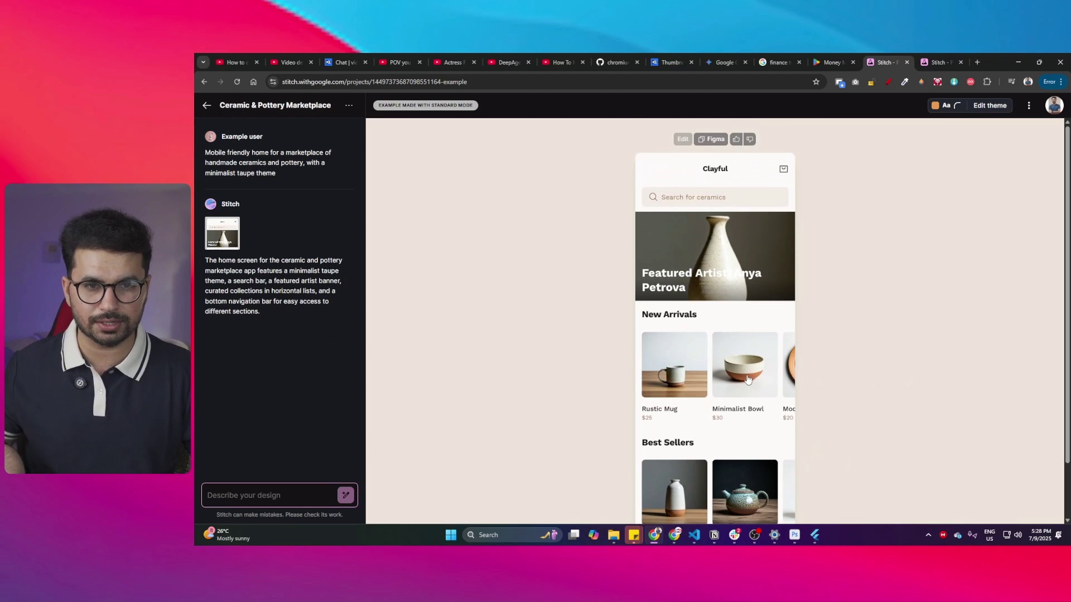
Examine the Ceramic & Pottery Marketplace example made with Standard Mode against the finance designs, including its theme options
scroll(748, 380, "down", 1)
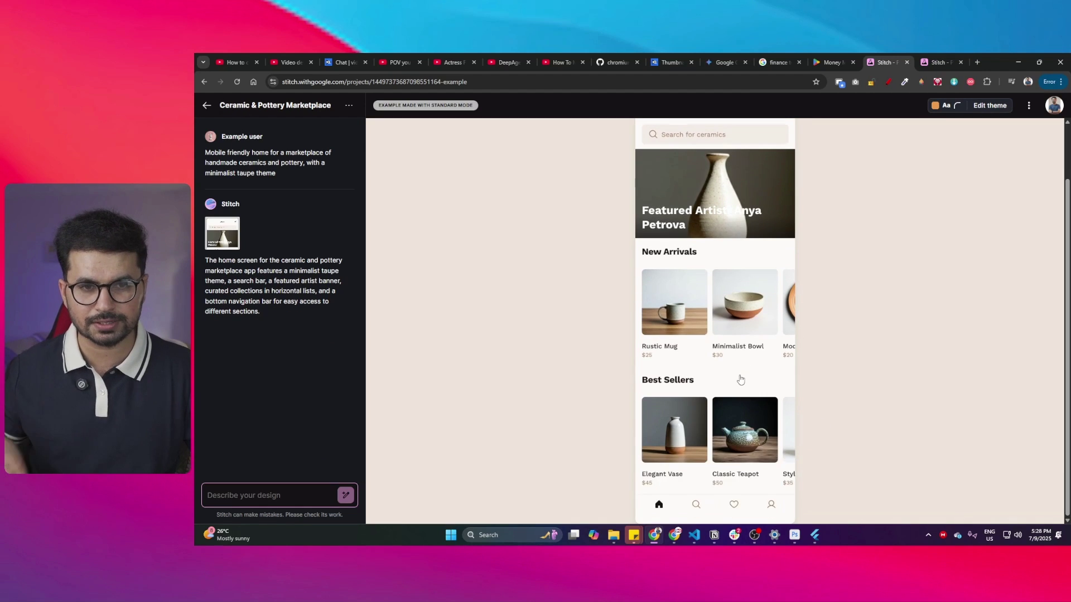
scroll(741, 377, "up", 1)
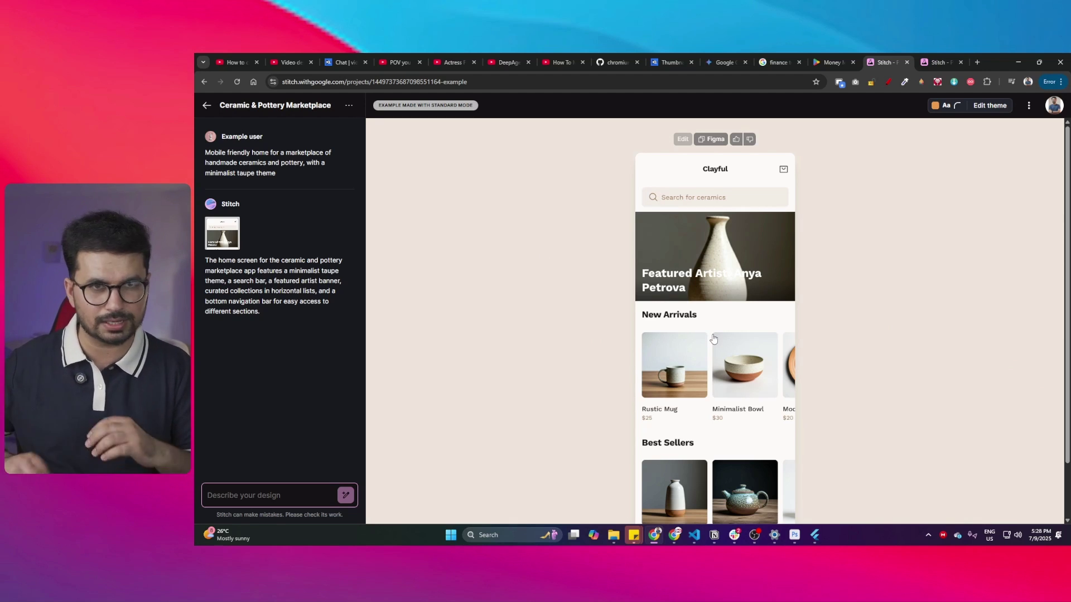
left_click(927, 62)
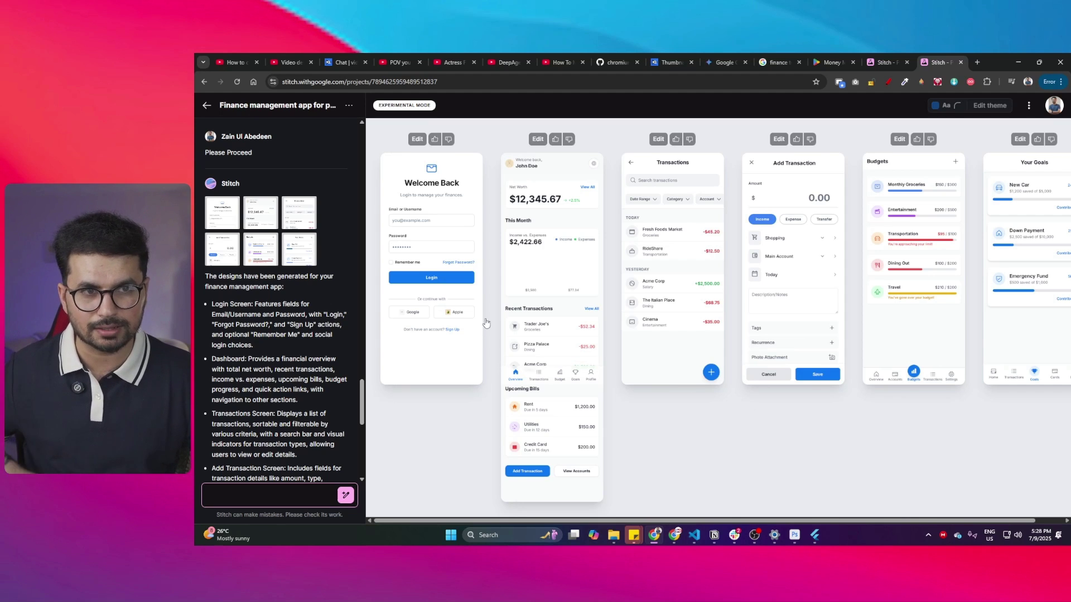
key("ctrl+shift+Tab")
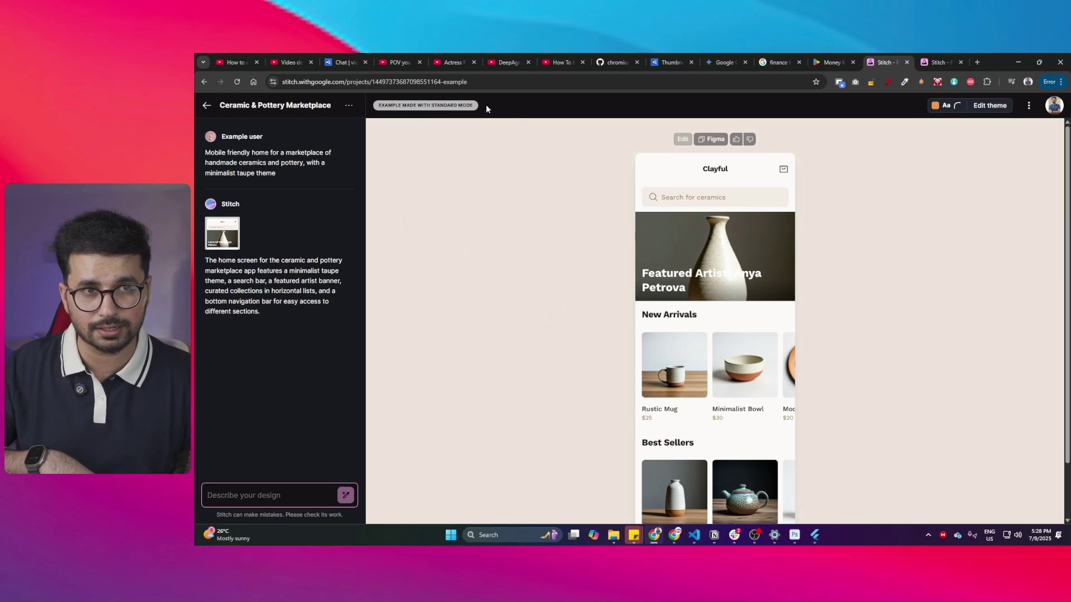
scroll(730, 222, "down", 1)
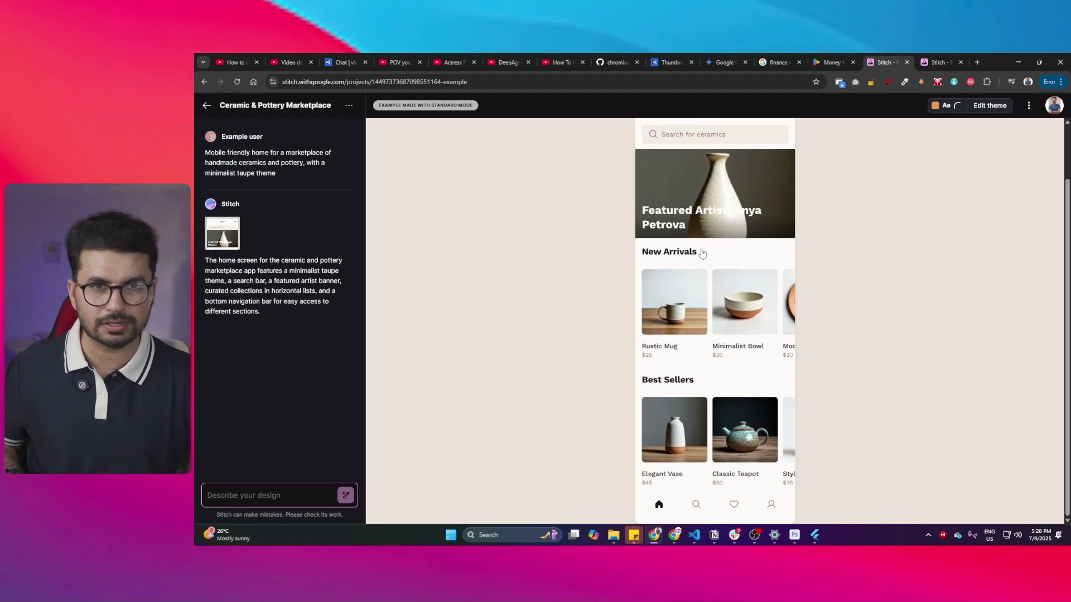
scroll(921, 243, "up", 1)
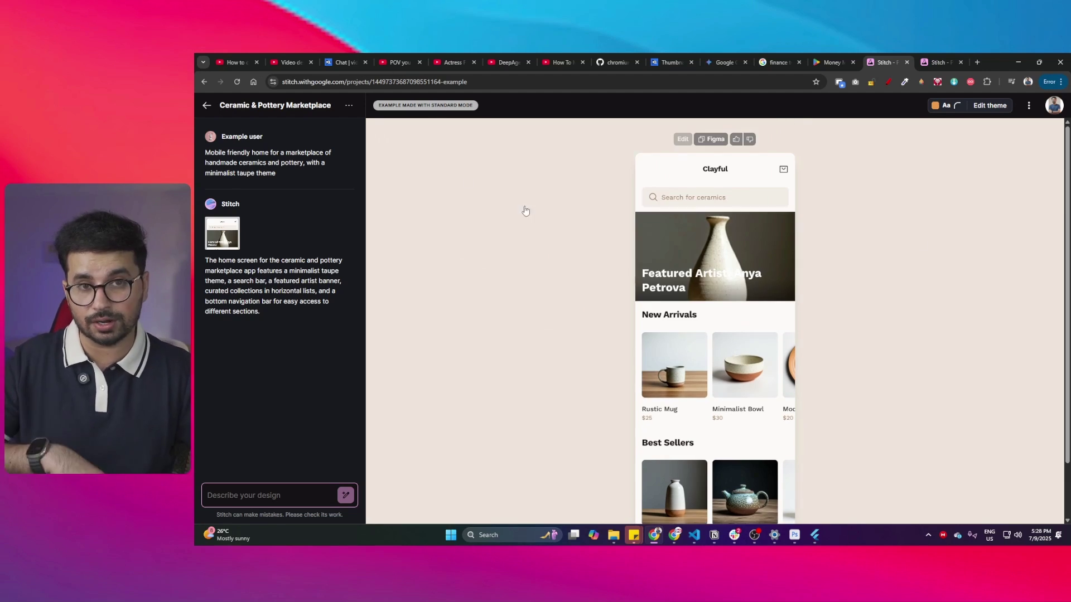
left_click(999, 109)
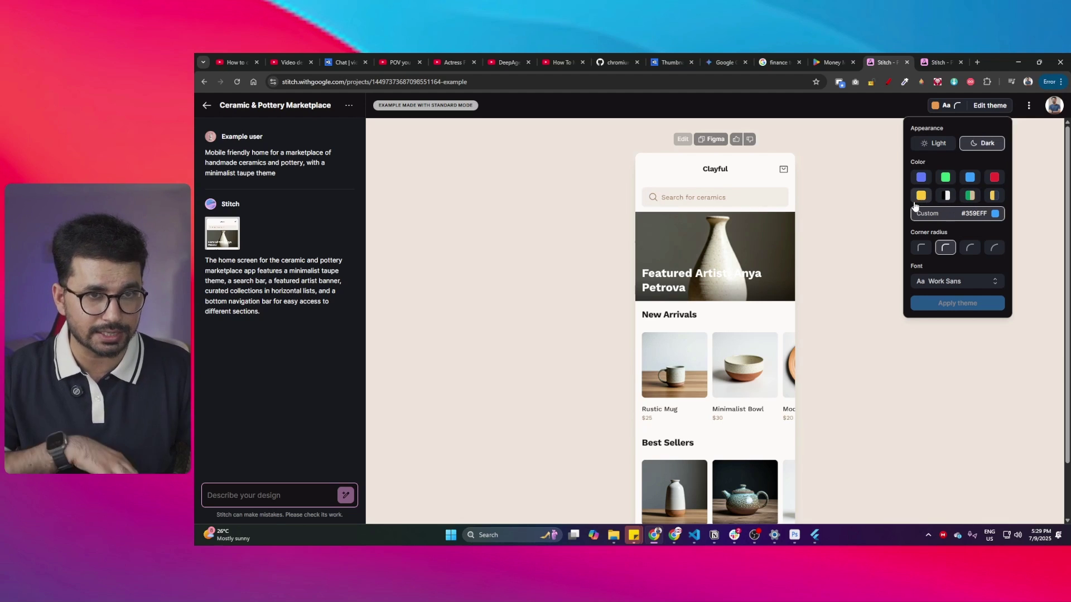
left_click(833, 285)
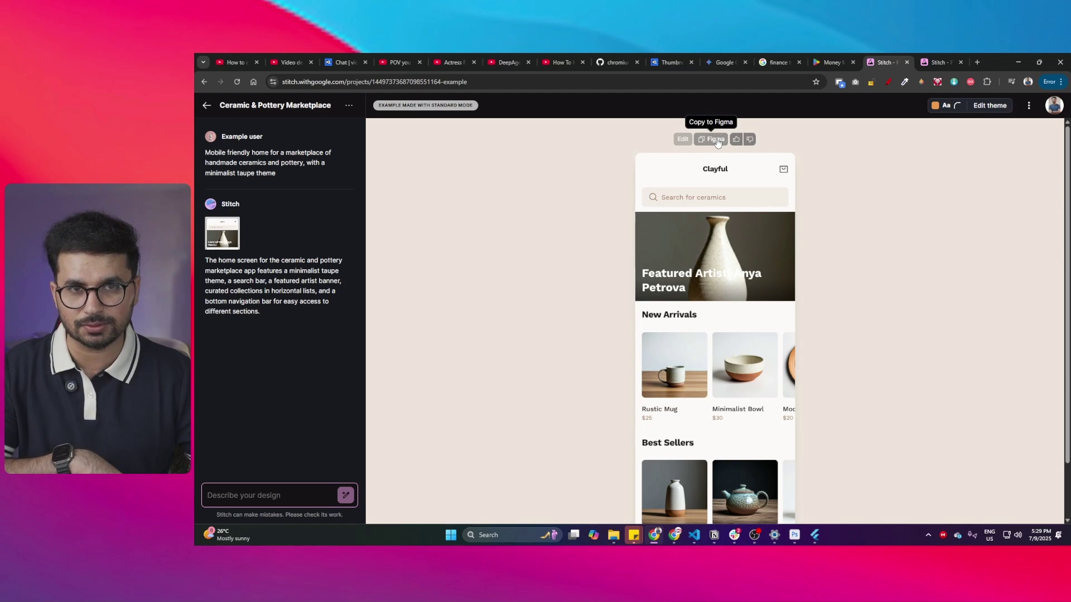
Copy the Clayful home screen for Figma and paste it onto empty canvas in the Coffee Shop Mobile App Design file's Cover / Preview page
left_click(716, 140)
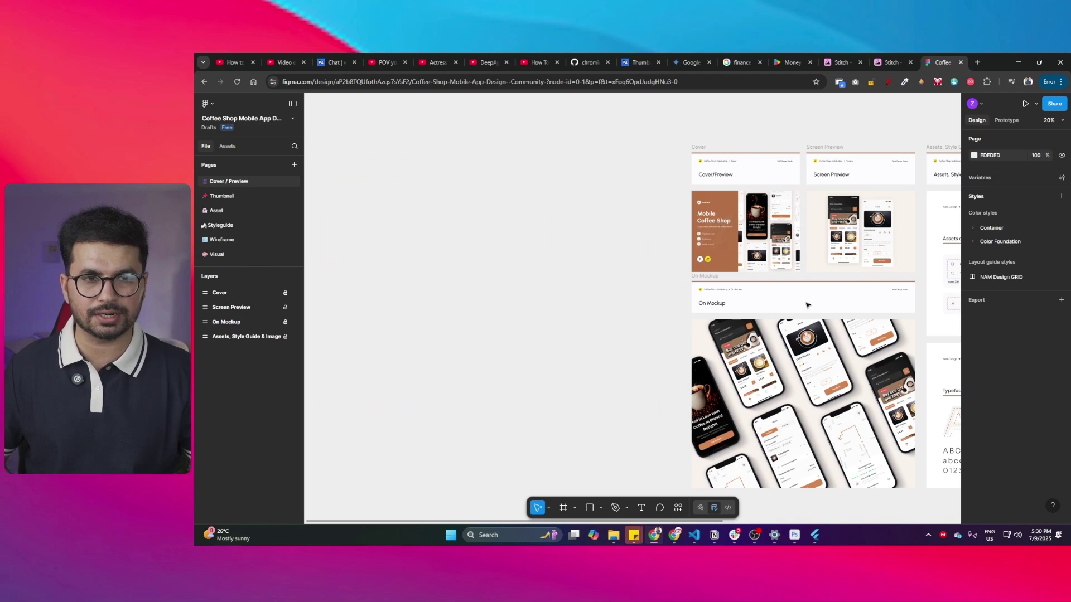
left_click_drag(576, 336, 535, 280)
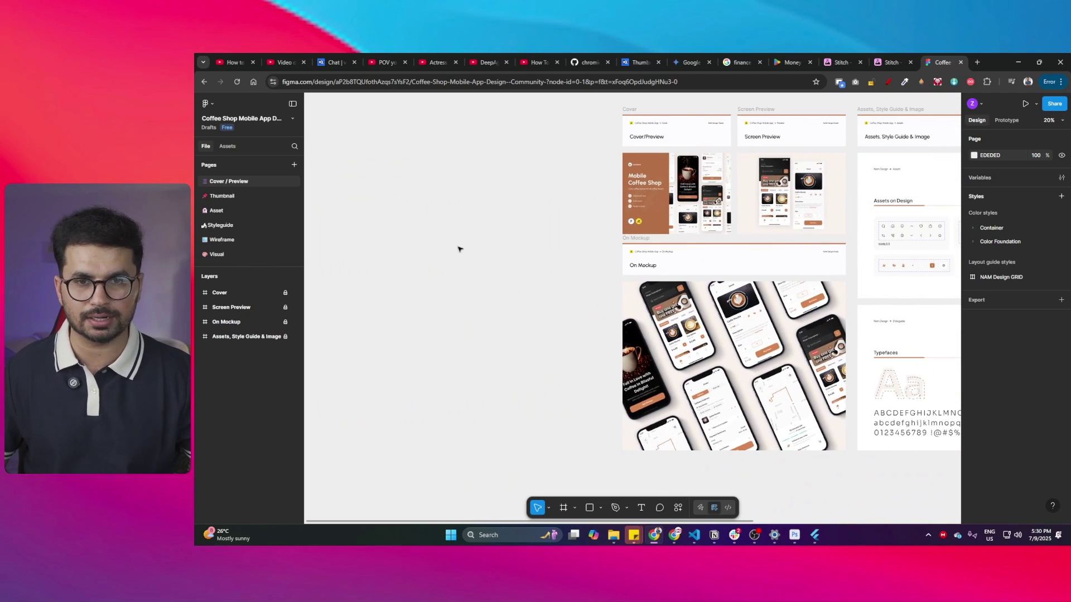
left_click_drag(459, 249, 433, 221)
key("ctrl+v")
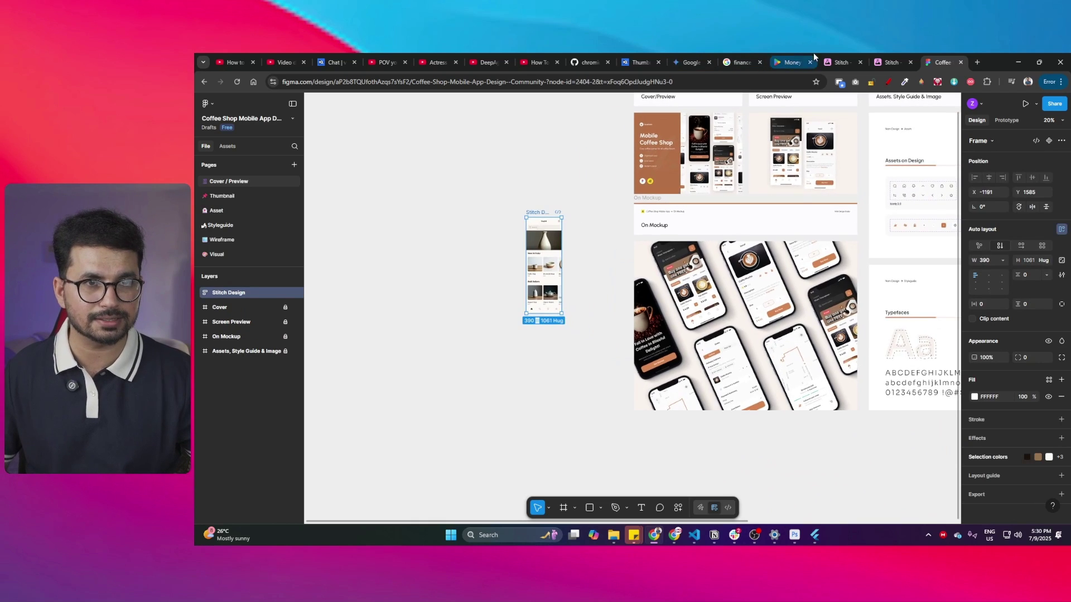
Compare the pasted Clayful screen in Figma with the Stitch original, checking its search bar, banner, product lists and bottom navigation
left_click(885, 55)
left_click(841, 61)
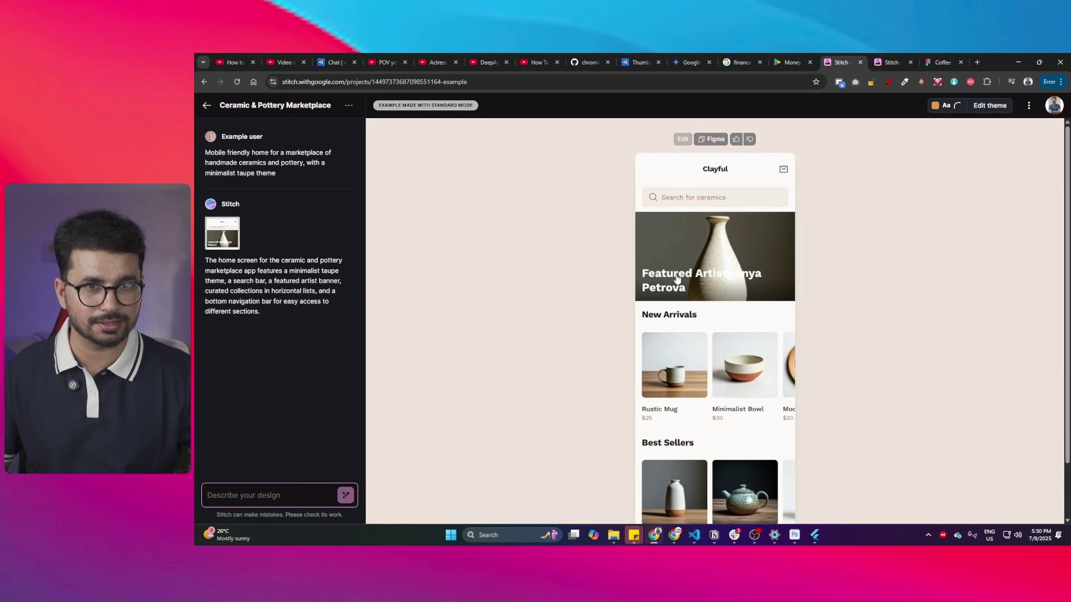
left_click(949, 60)
scroll(574, 272, "up", 3)
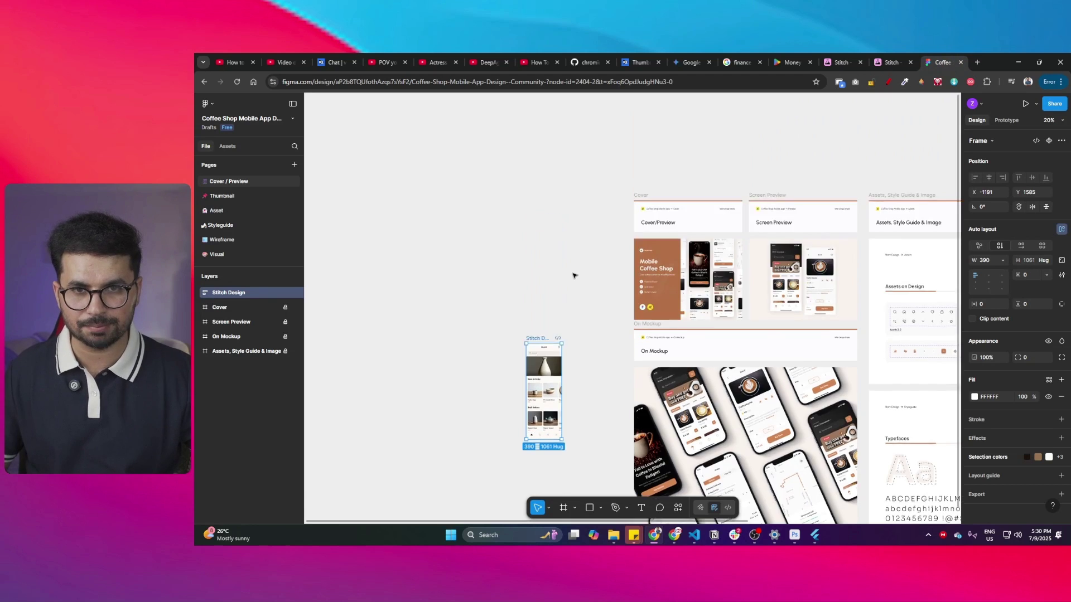
scroll(588, 323, "down", 3)
scroll(587, 312, "up", 3)
scroll(713, 313, "up", 5)
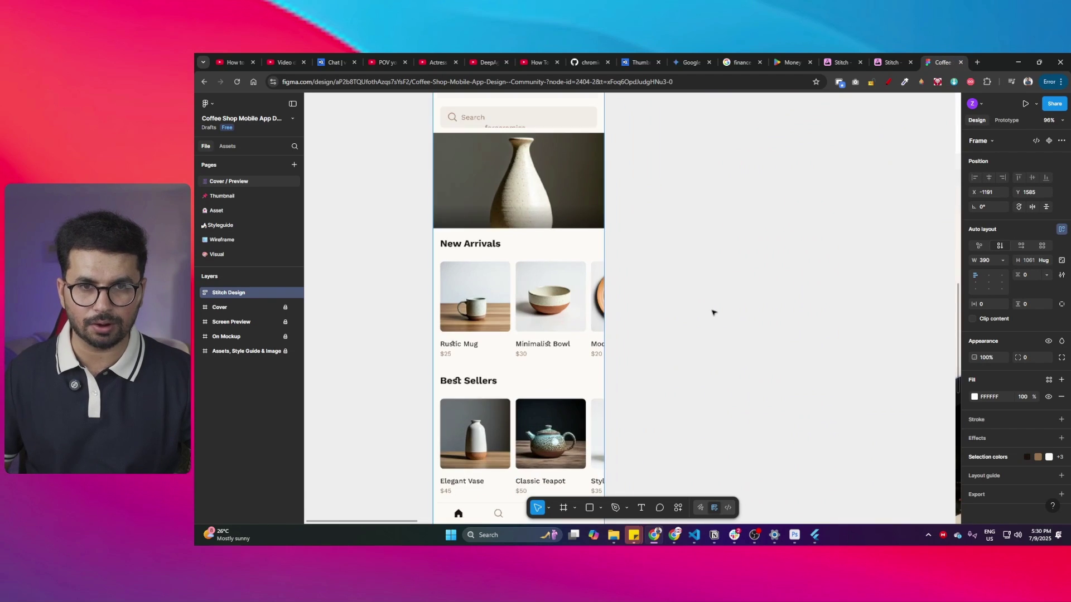
scroll(701, 287, "down", 1)
scroll(675, 280, "up", 2)
scroll(674, 280, "left", 2)
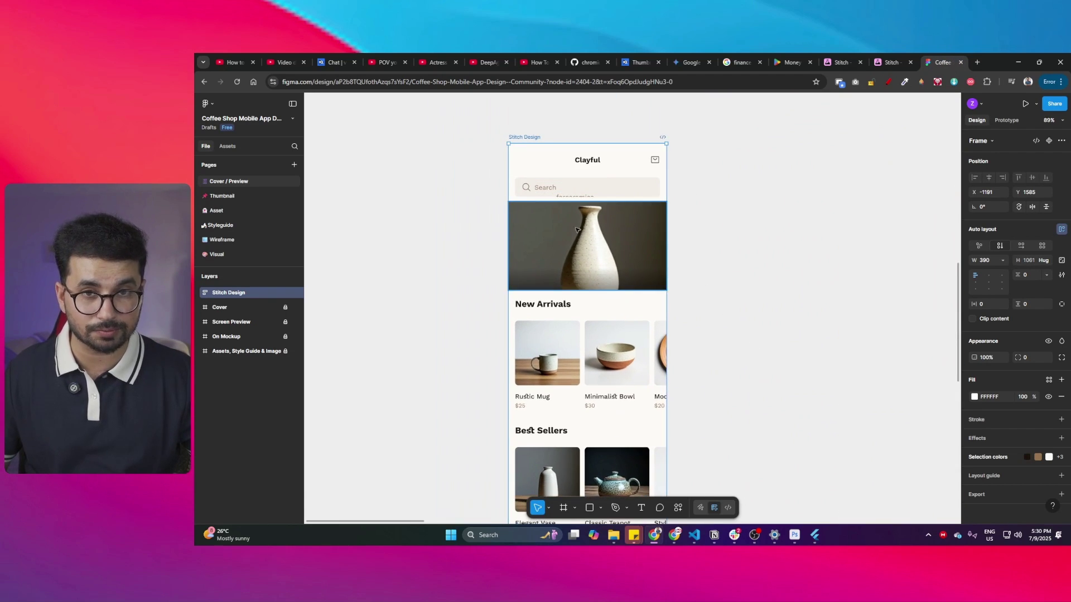
scroll(769, 293, "left", 1)
scroll(755, 234, "down", 3)
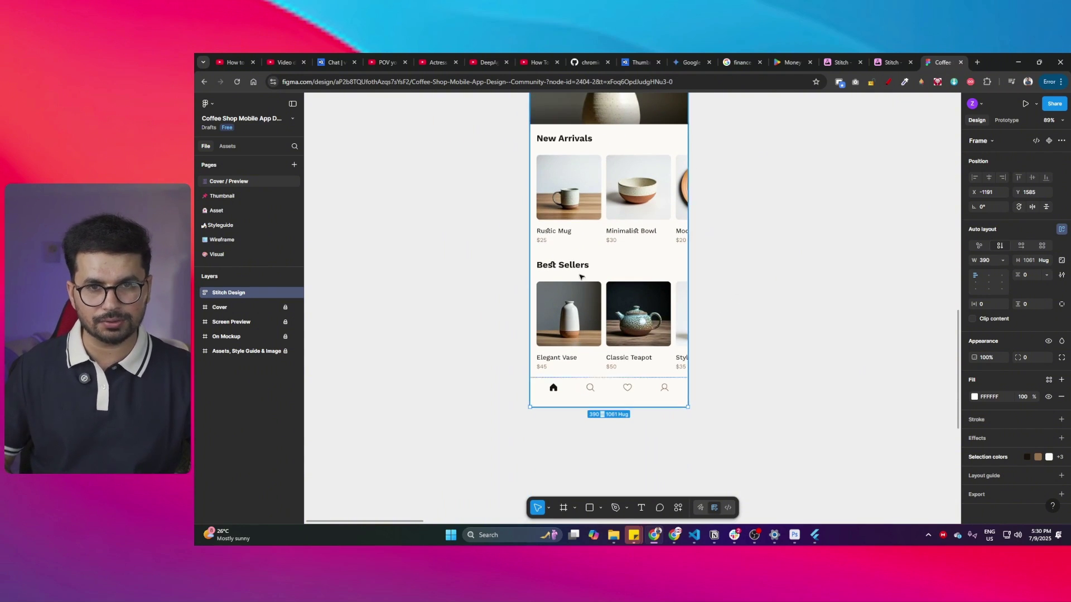
Inspect the nested frames inside the pasted Stitch Design frame around the Best Sellers section
double_click(565, 309)
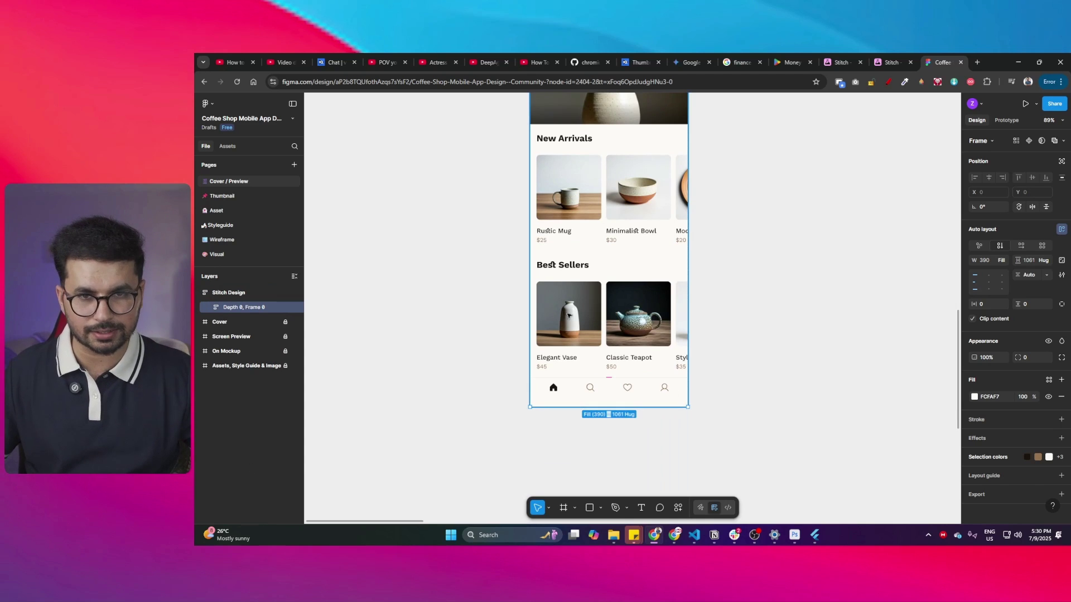
left_click(544, 311)
key("Escape")
scroll(391, 374, "up", 2)
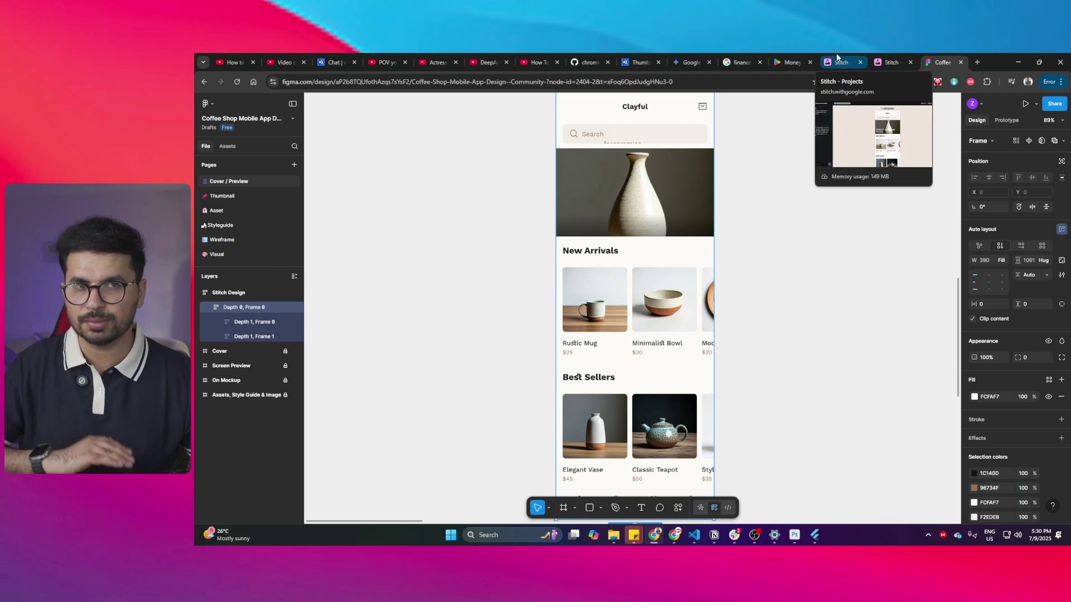
Return to the finance project in Stitch and preview its dashboard screen with the available export options
left_click(892, 56)
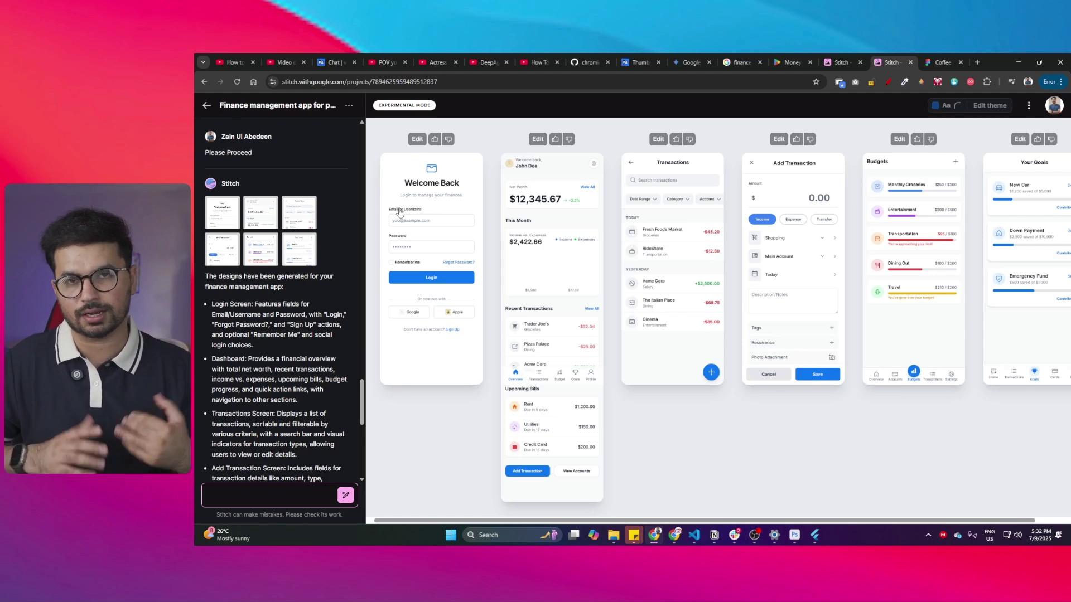
double_click(545, 246)
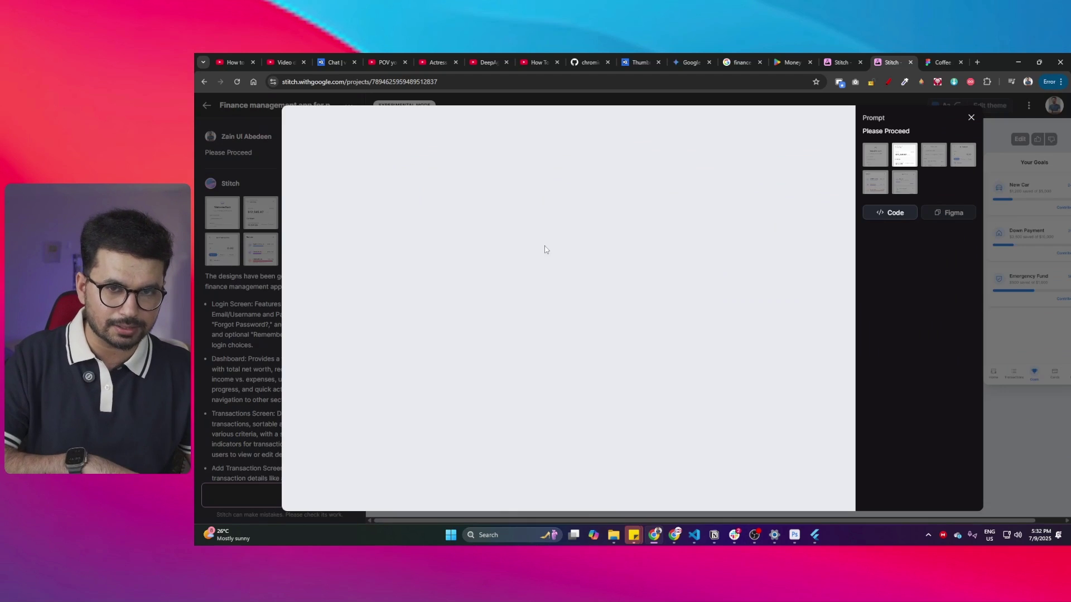
left_click(1018, 287)
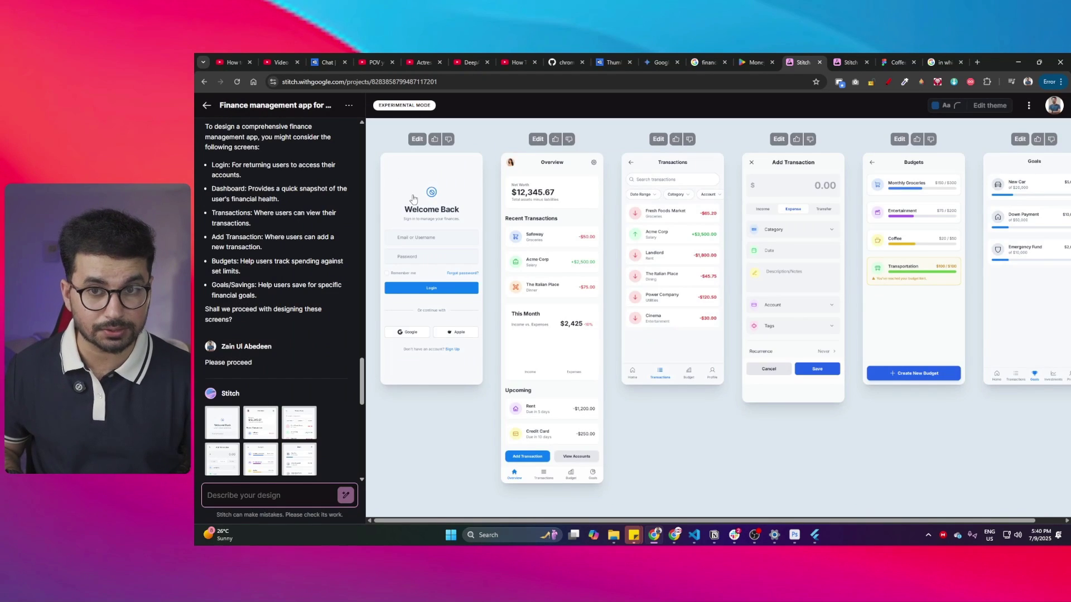
Check the export options and HTML code of the earlier finance project's login screen, ending on its design preview
left_click(413, 199)
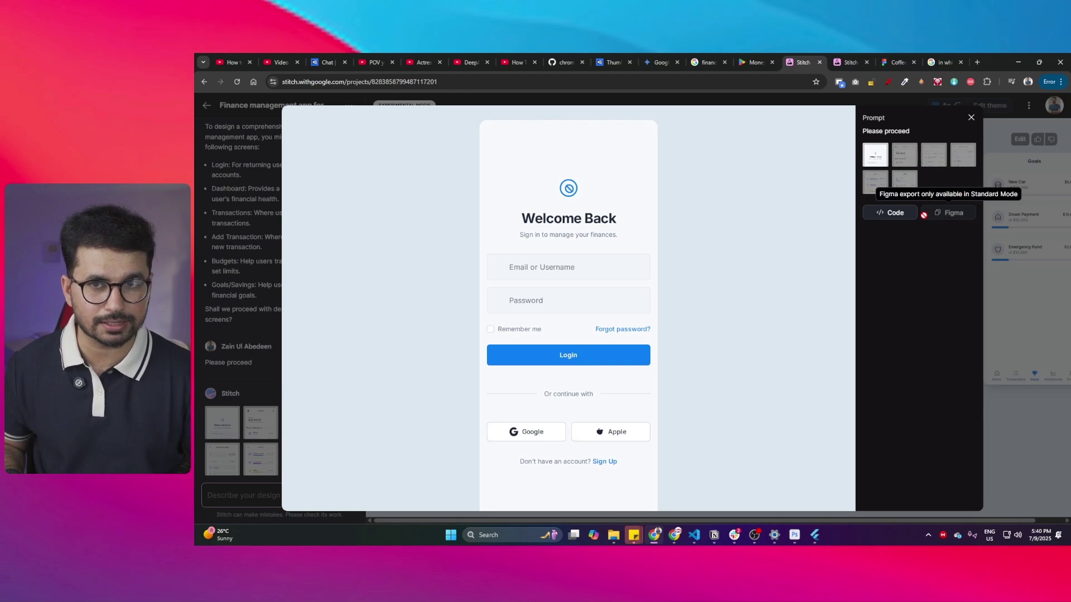
left_click(877, 220)
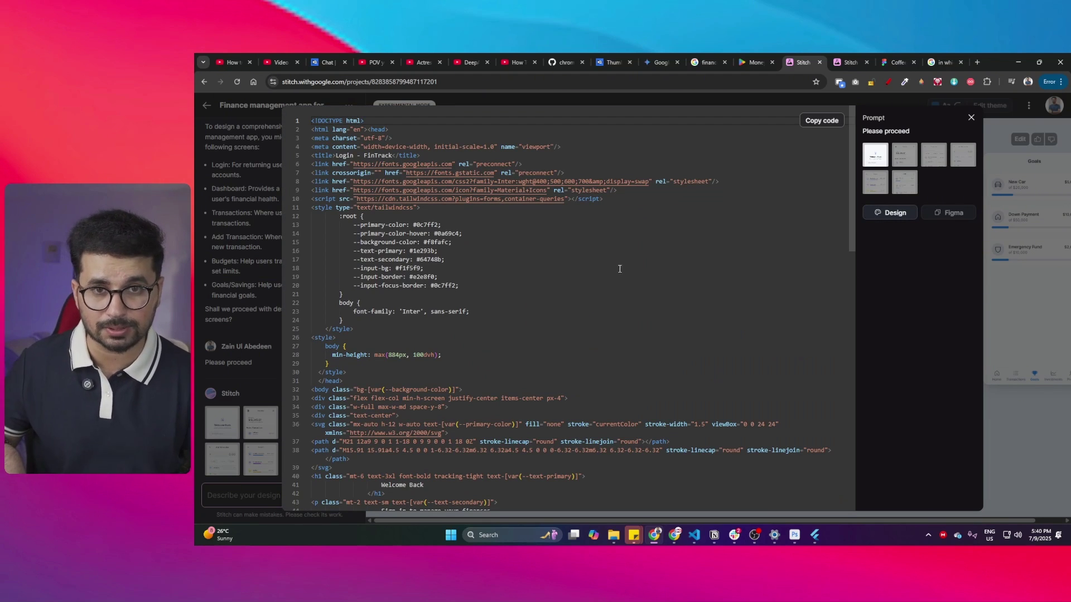
scroll(619, 264, "down", 10)
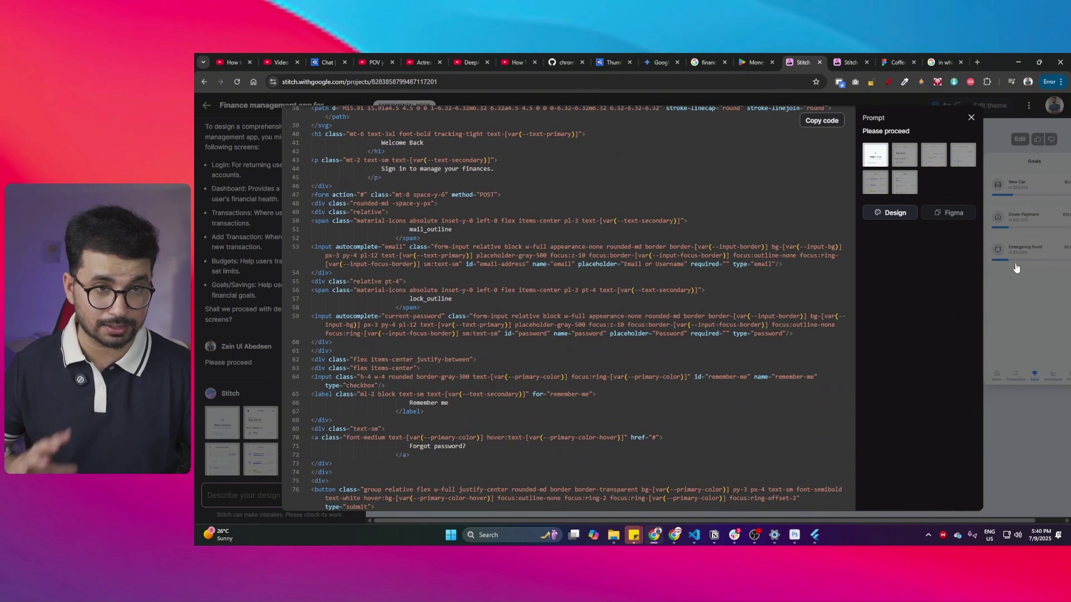
left_click(1018, 274)
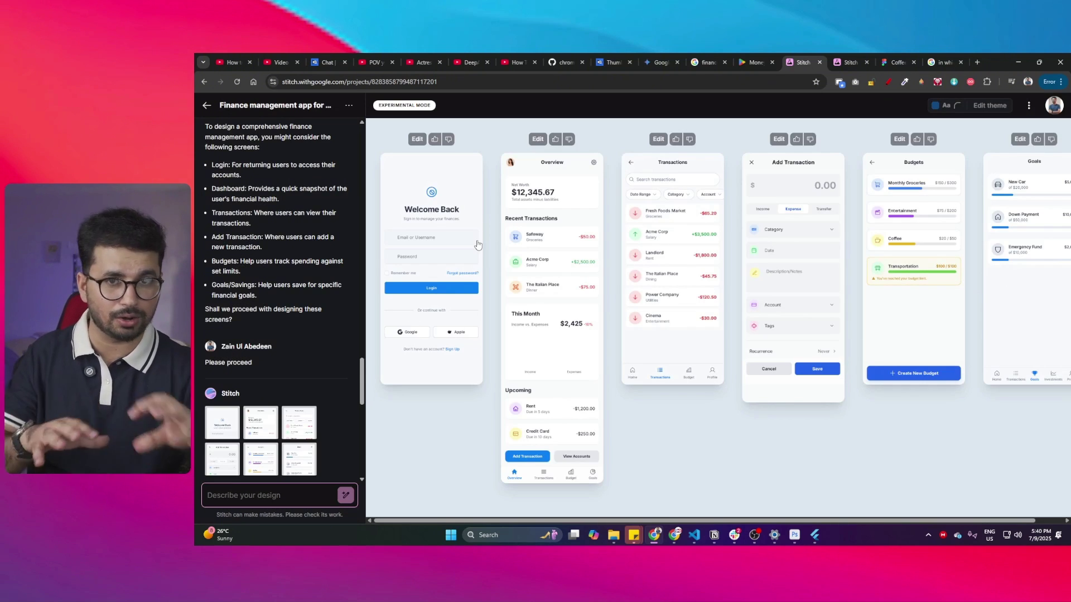
left_click(458, 226)
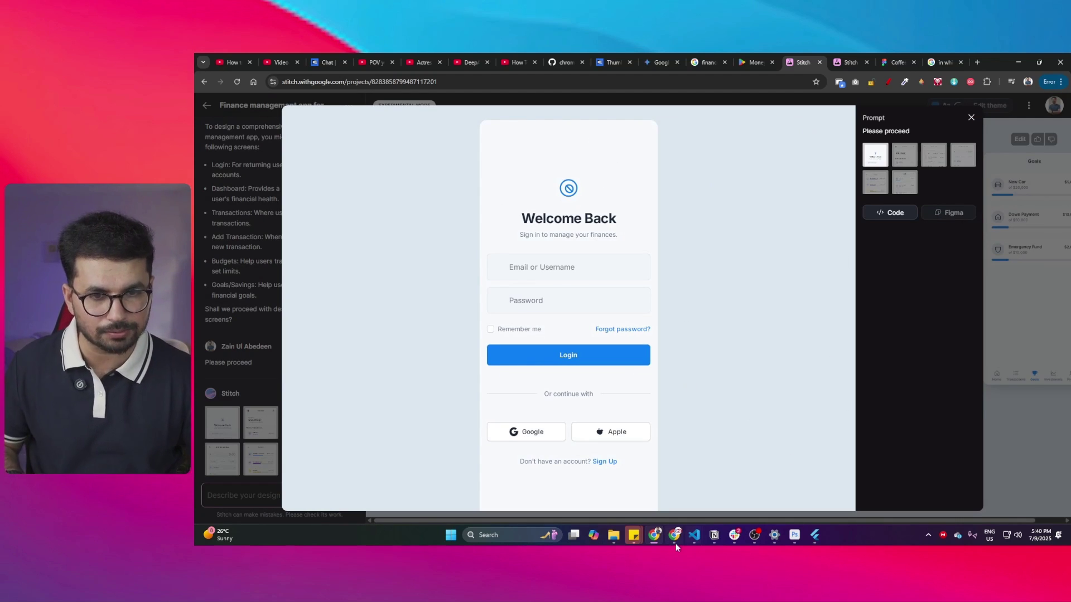
Copy the login screen's HTML code in Stitch after checking the ai_finance_mgmt project in VS Code
mouse_move(693, 535)
left_click(746, 494)
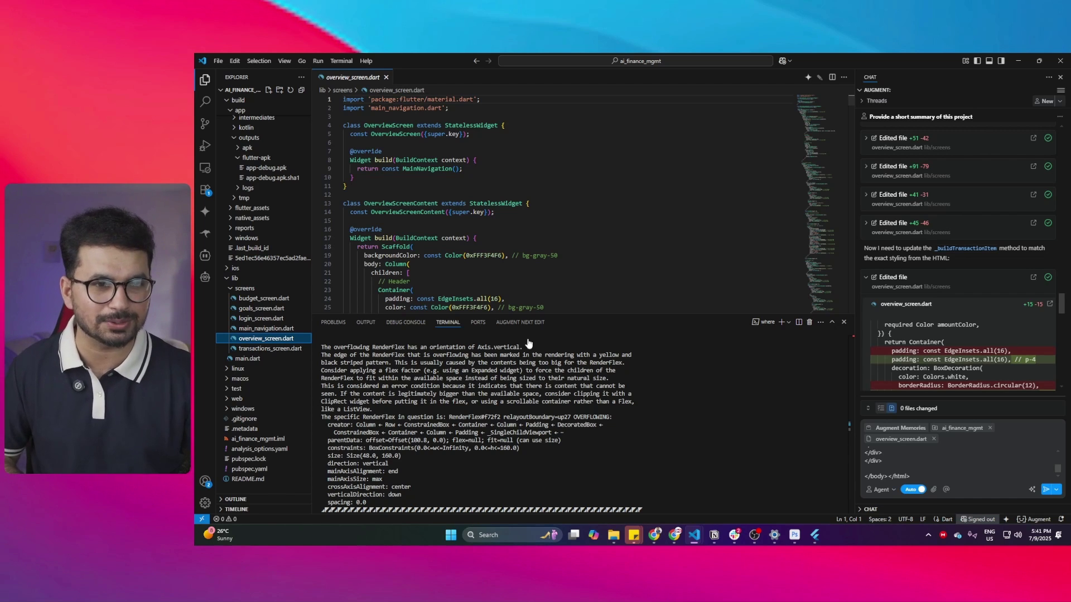
left_click(654, 535)
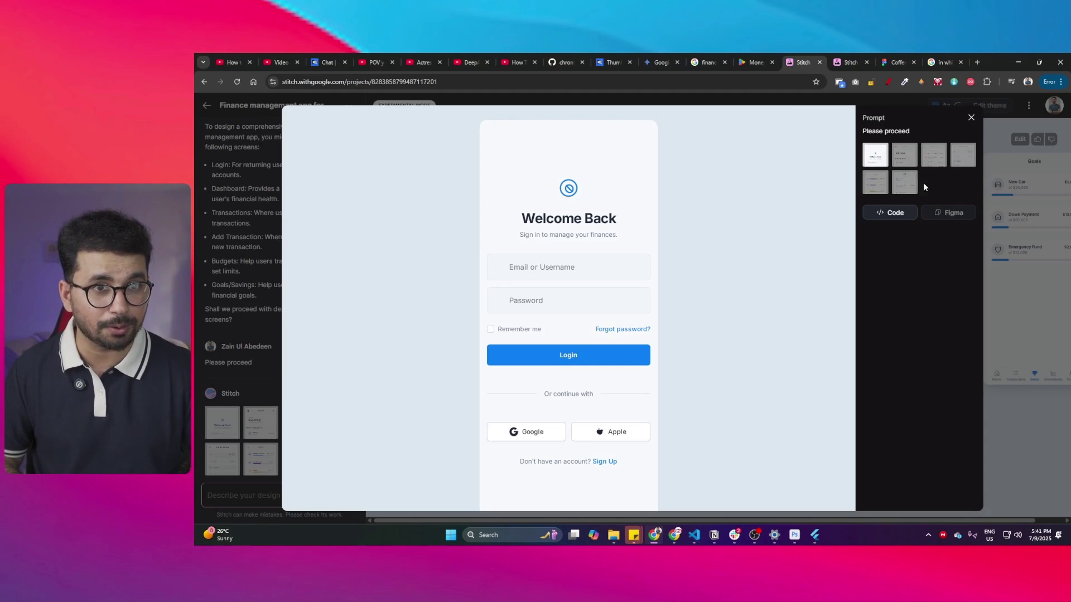
left_click(889, 213)
left_click(822, 121)
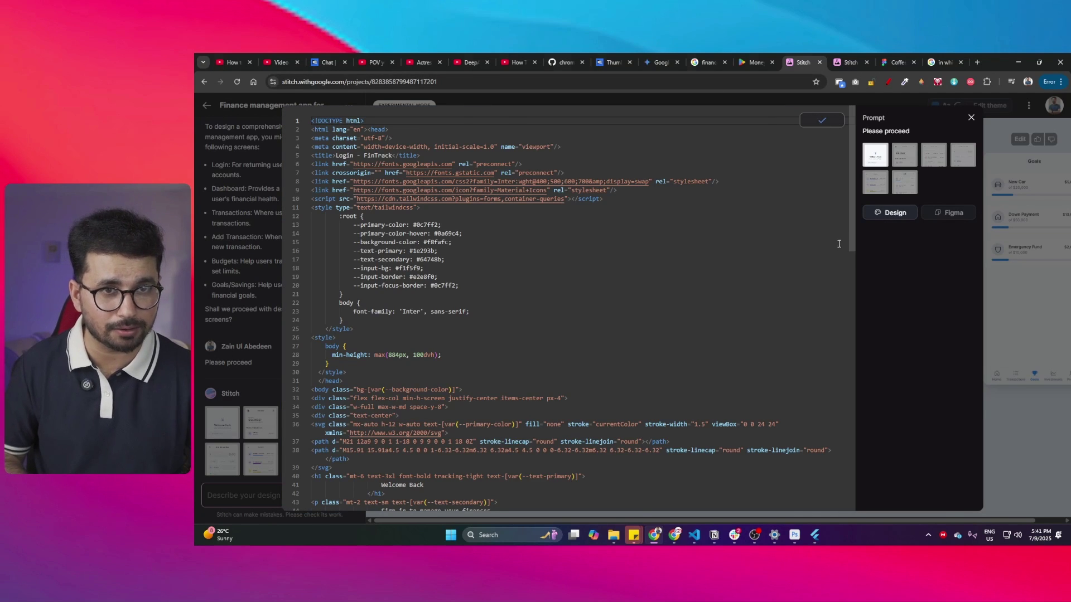
key("alt+Tab")
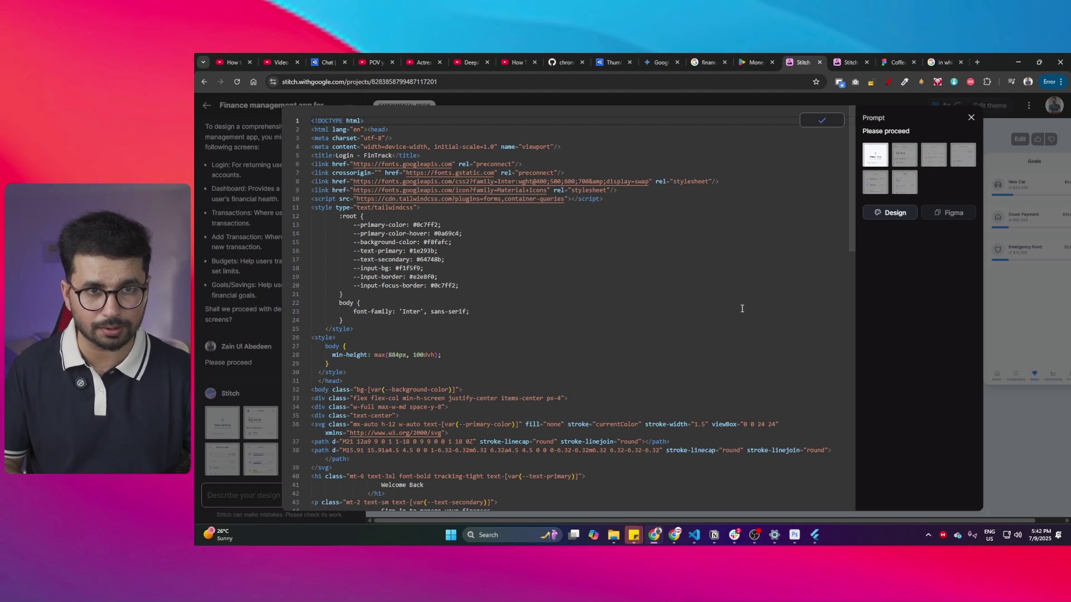
left_click(654, 535)
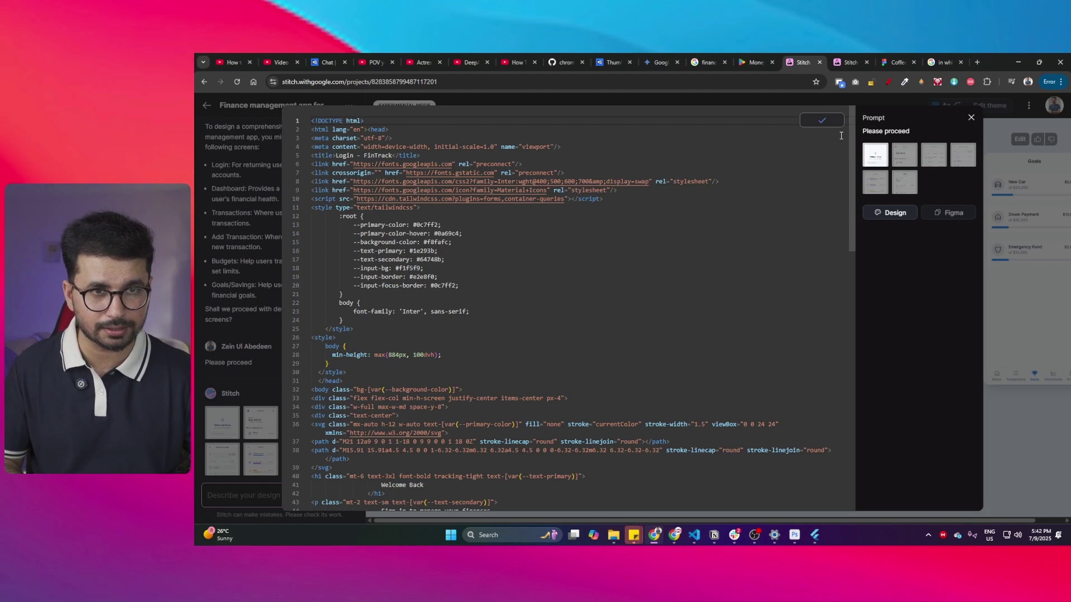
left_click(835, 122)
Switch to VS Code and replace the Augment message draft with the copied login screen HTML
key("alt+Tab")
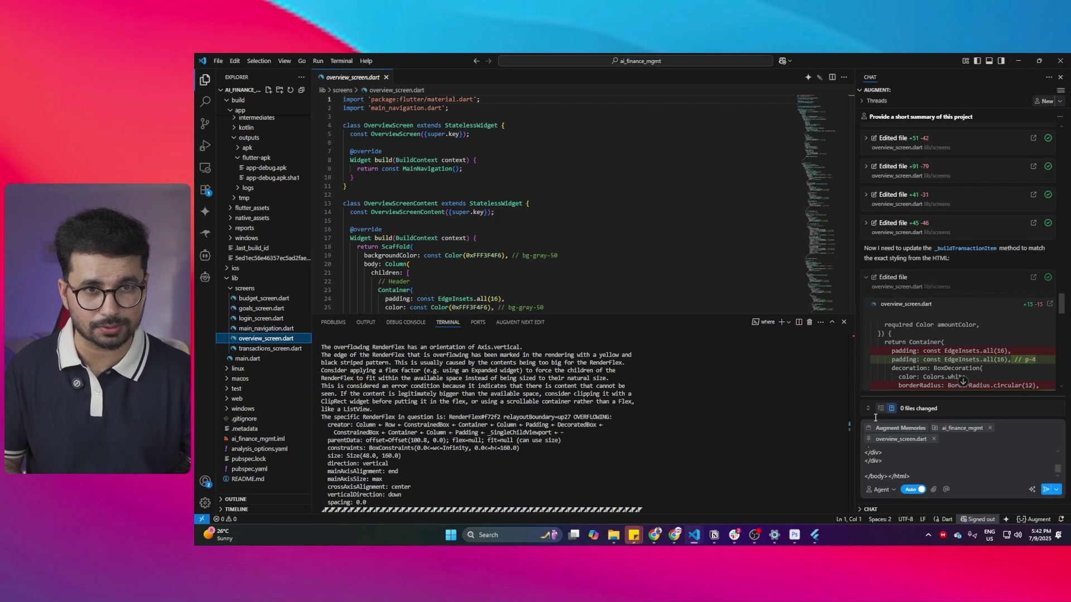
key("ctrl+a")
key("BackSpace")
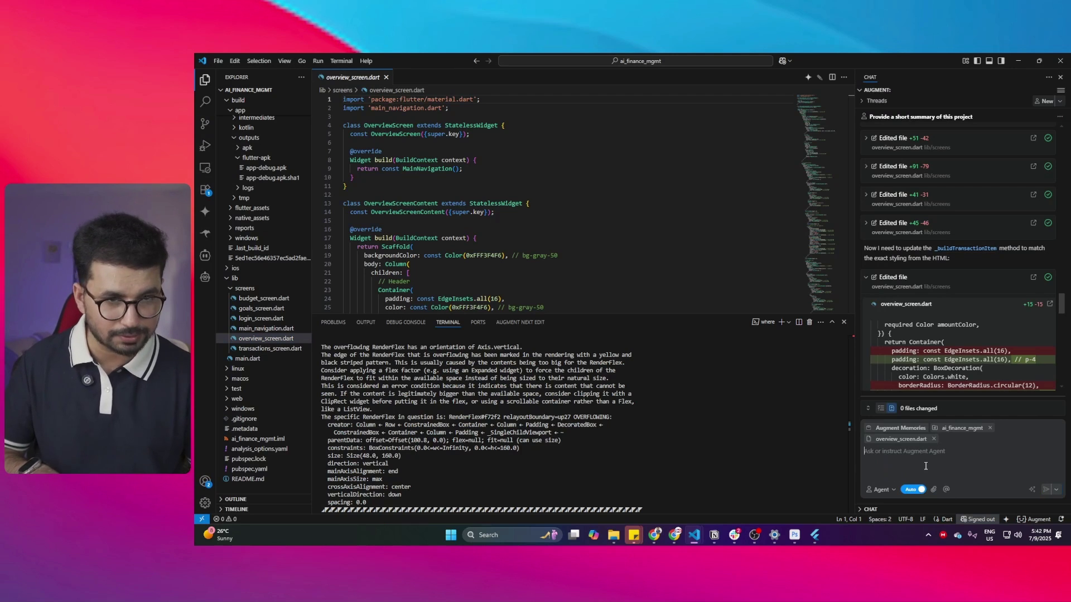
key("ctrl+v")
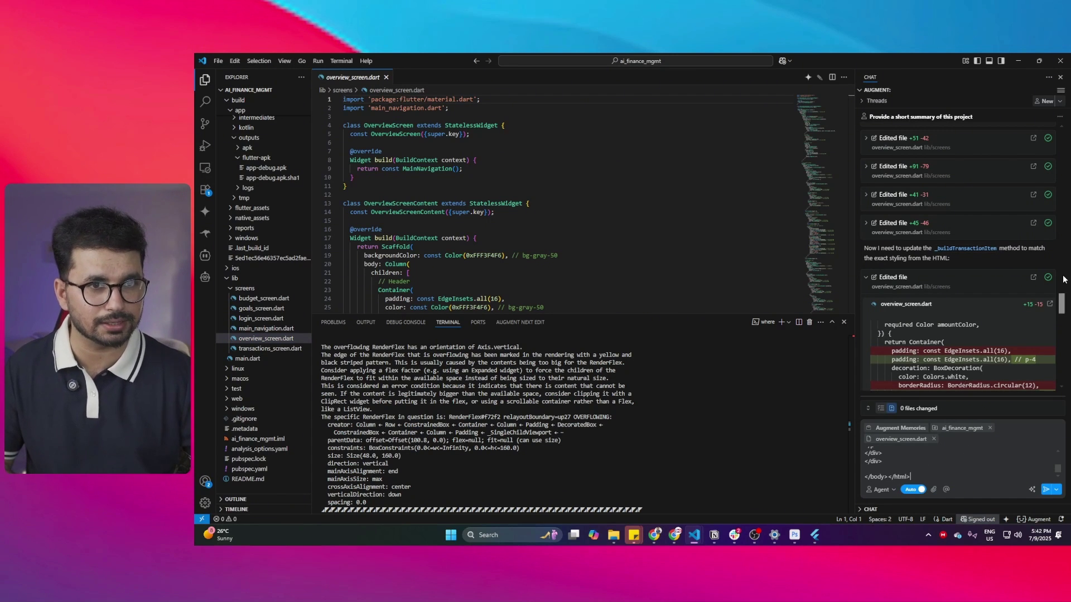
Review the first Stitch design prompt in the Augment thread and the tasks and file creations that follow it
scroll(1039, 291, "up", 5)
scroll(1041, 291, "up", 10)
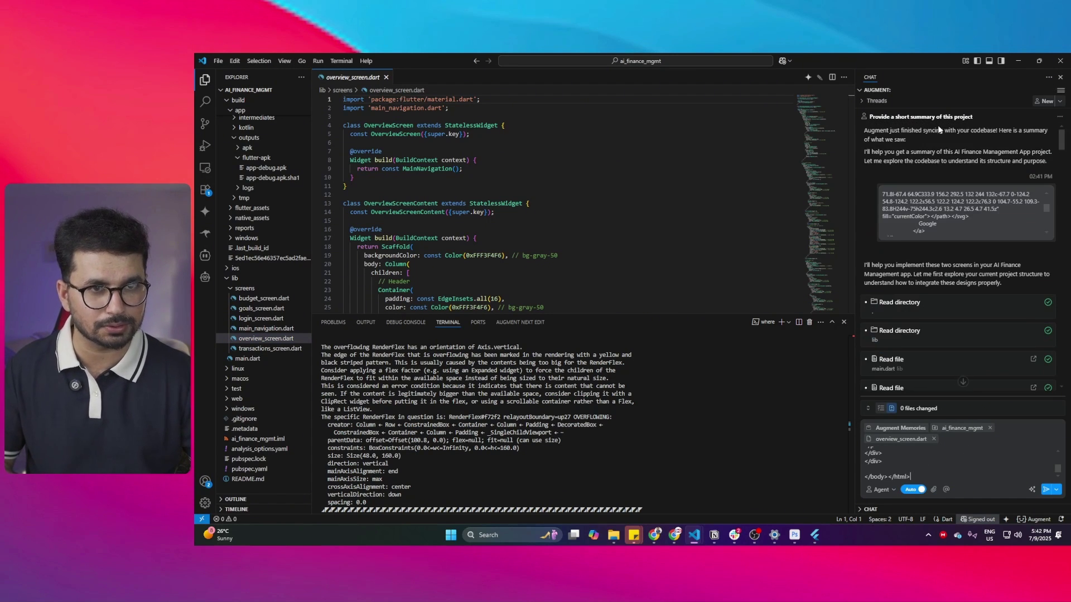
scroll(904, 207, "up", 10)
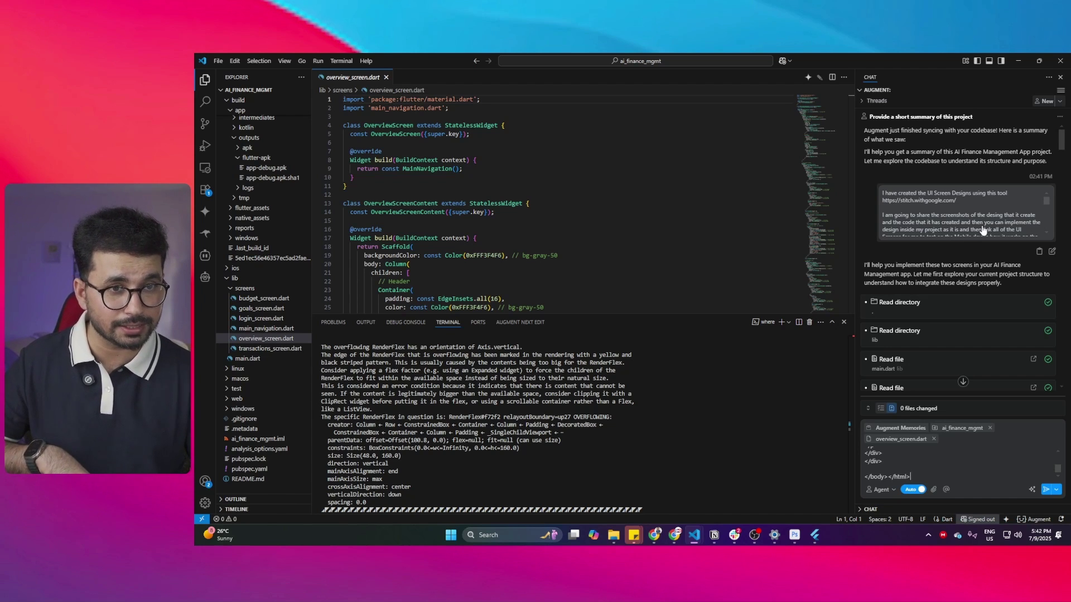
scroll(982, 223, "down", 2)
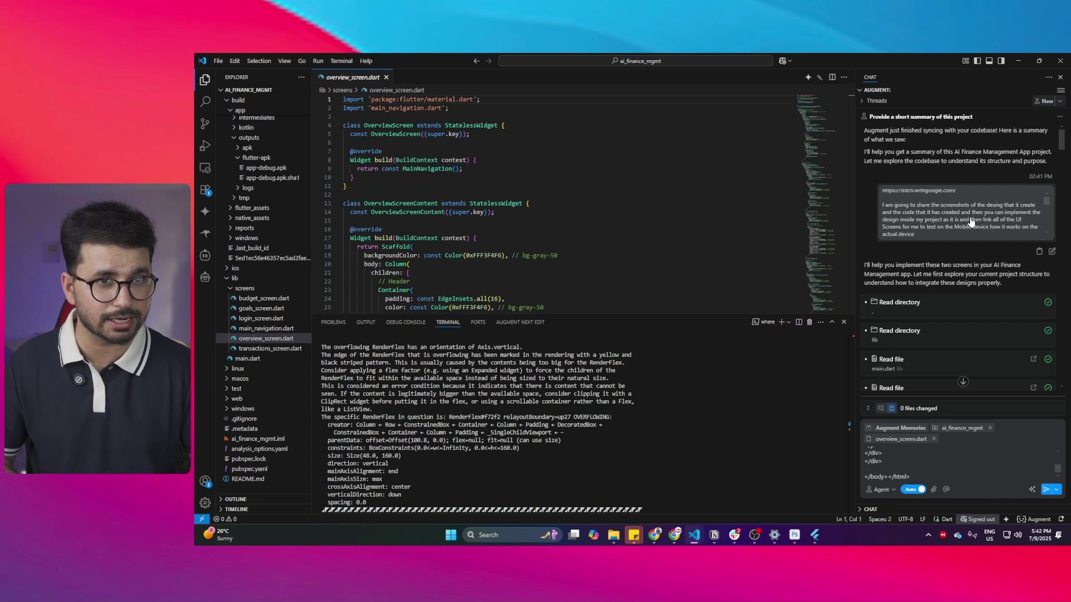
scroll(973, 219, "up", 2)
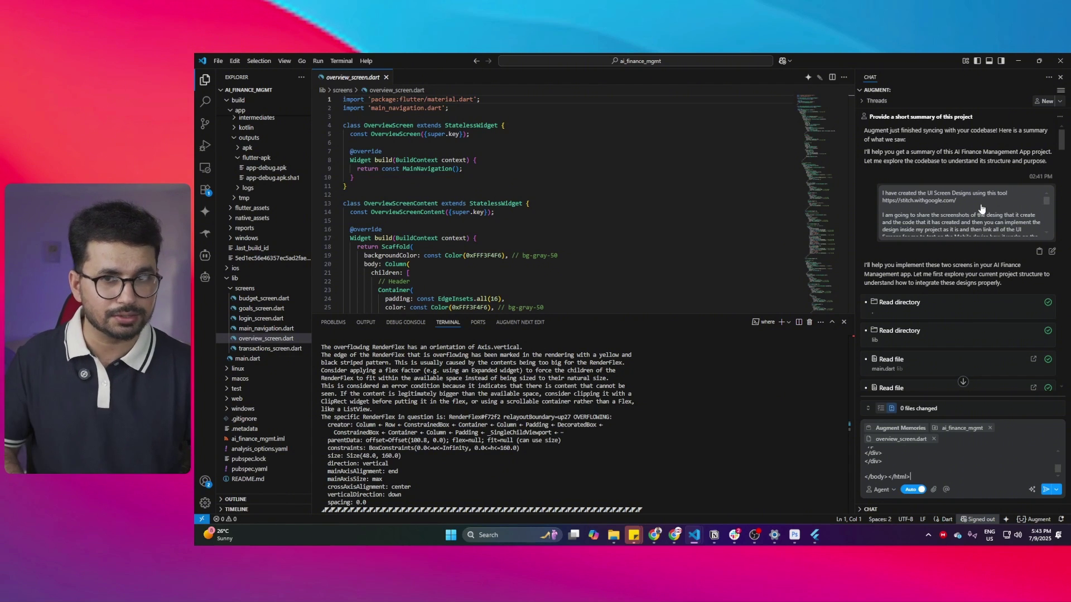
scroll(1004, 250, "down", 10)
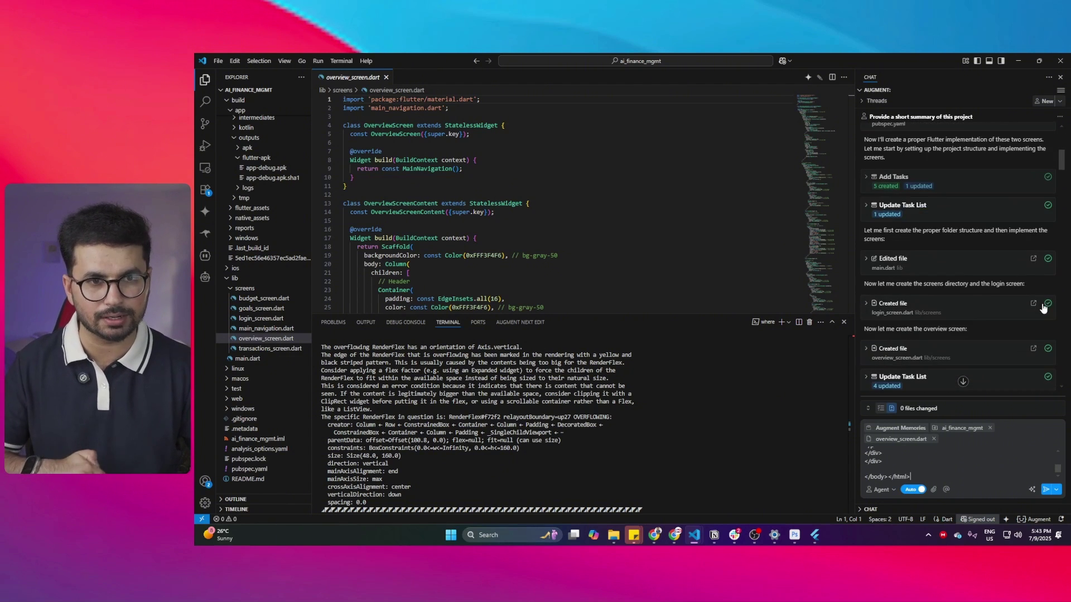
scroll(1043, 308, "up", 10)
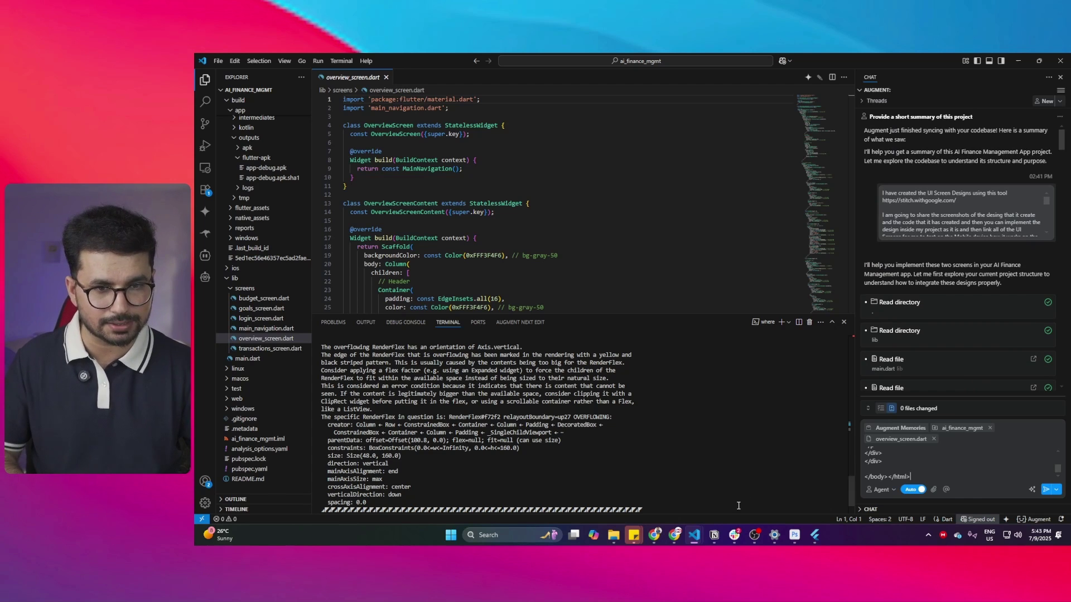
Switch back to the finance project in Stitch and open the login screen's design preview
left_click(654, 535)
key("Escape")
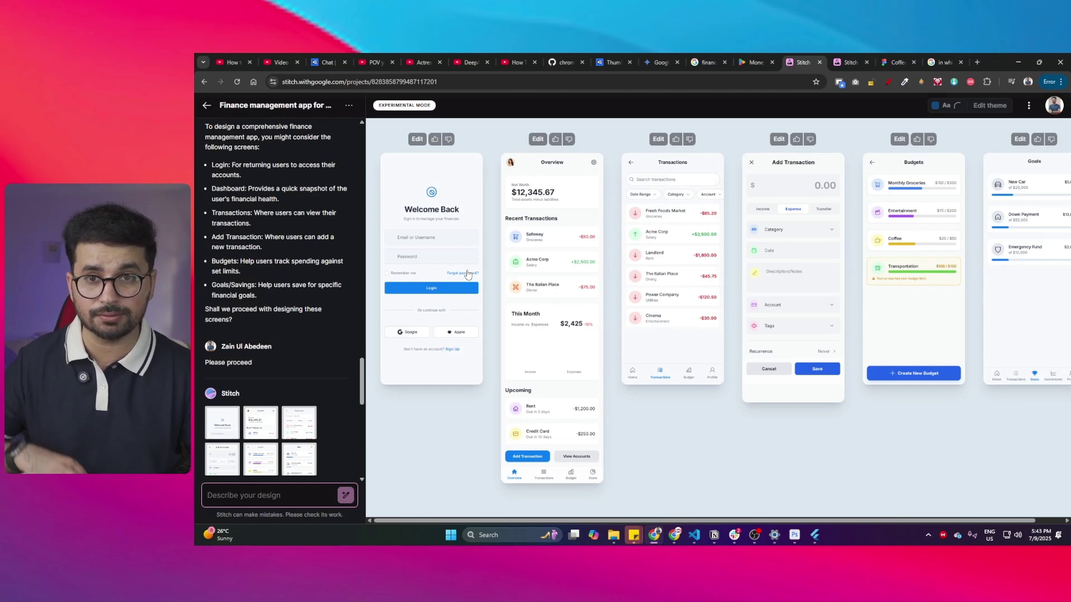
left_click(435, 212)
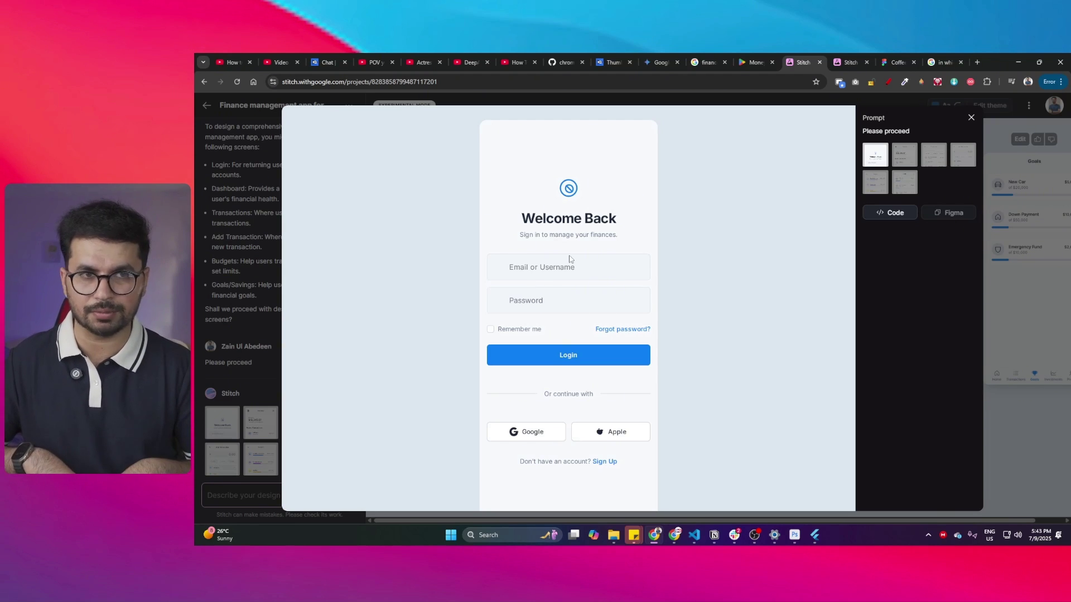
Return to VS Code and look through the budget, goals, login, navigation, overview and transactions files in lib/screens
key("alt+Tab")
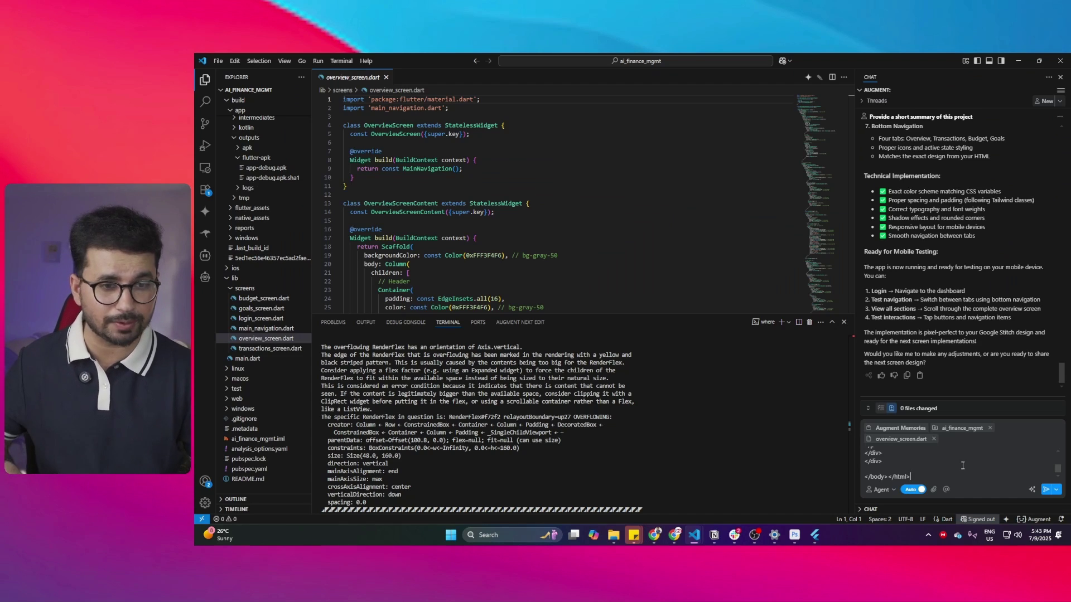
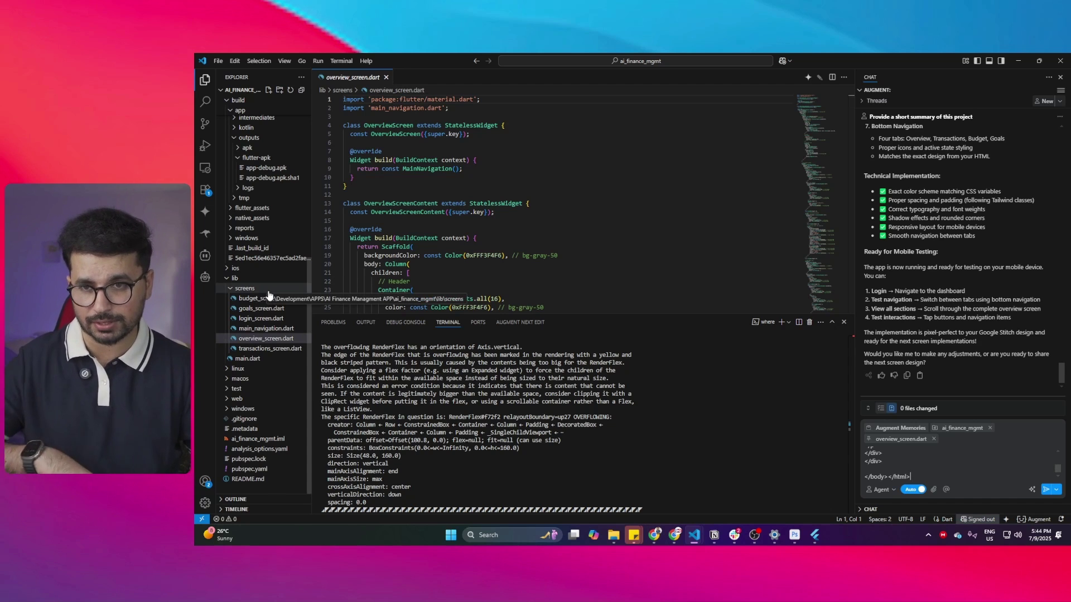
left_click(274, 290)
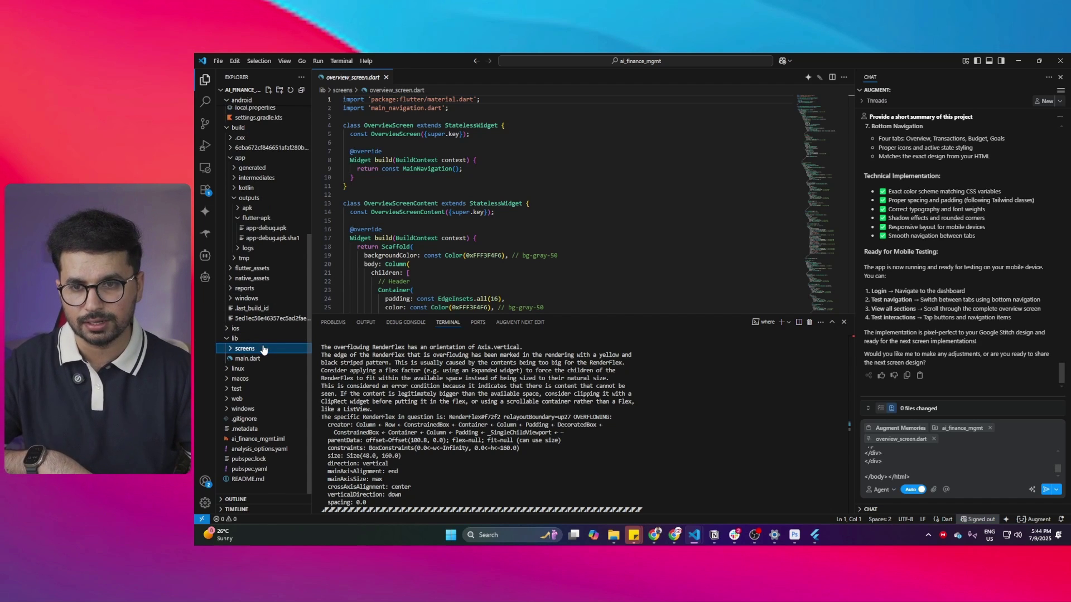
left_click(272, 313)
left_click(258, 299)
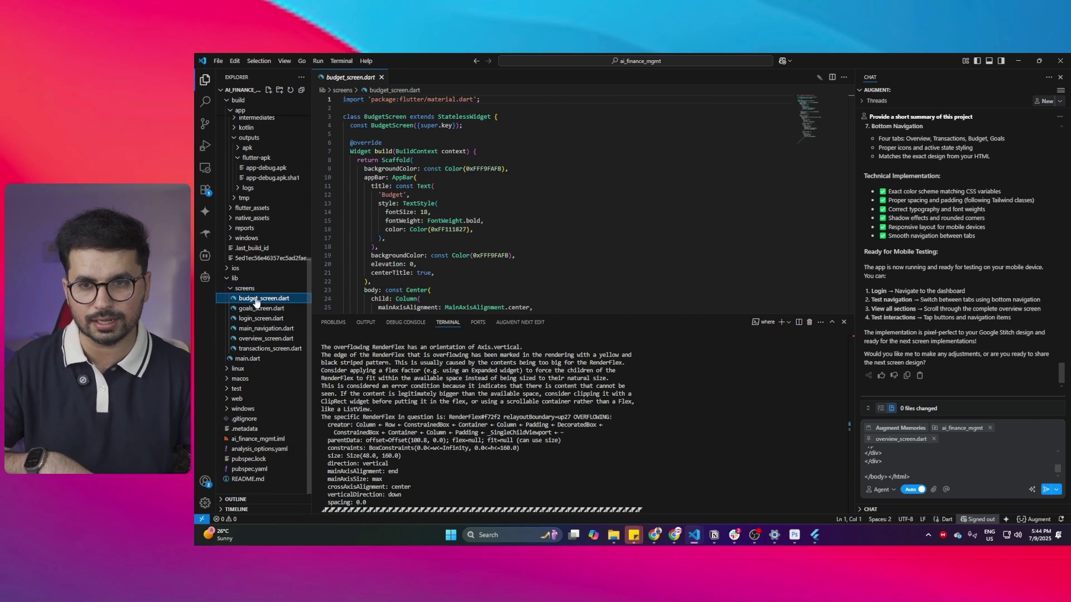
left_click(261, 308)
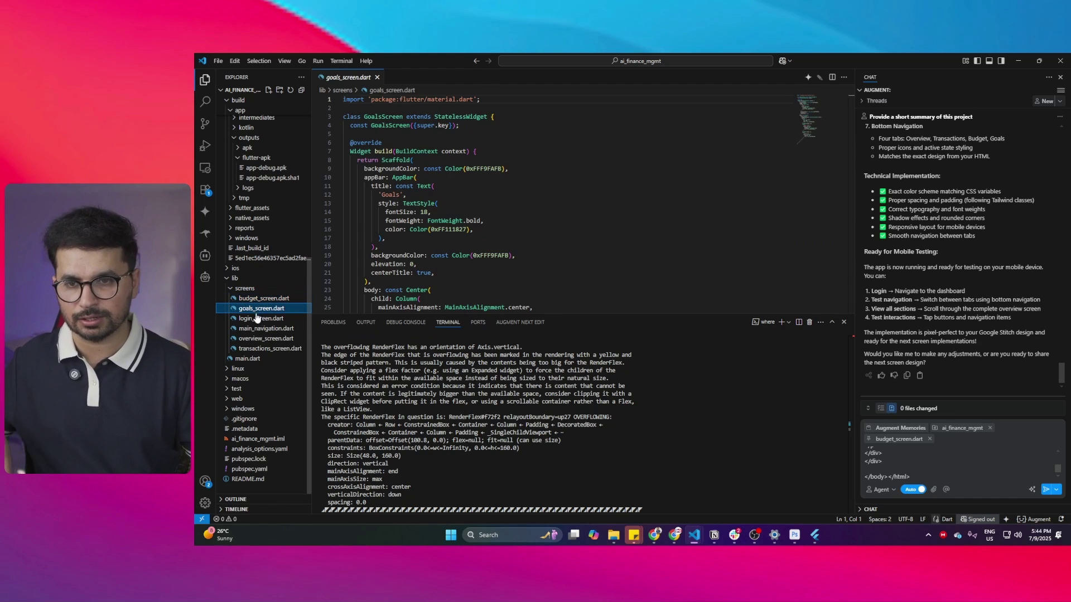
left_click(258, 329)
left_click(254, 318)
left_click(259, 329)
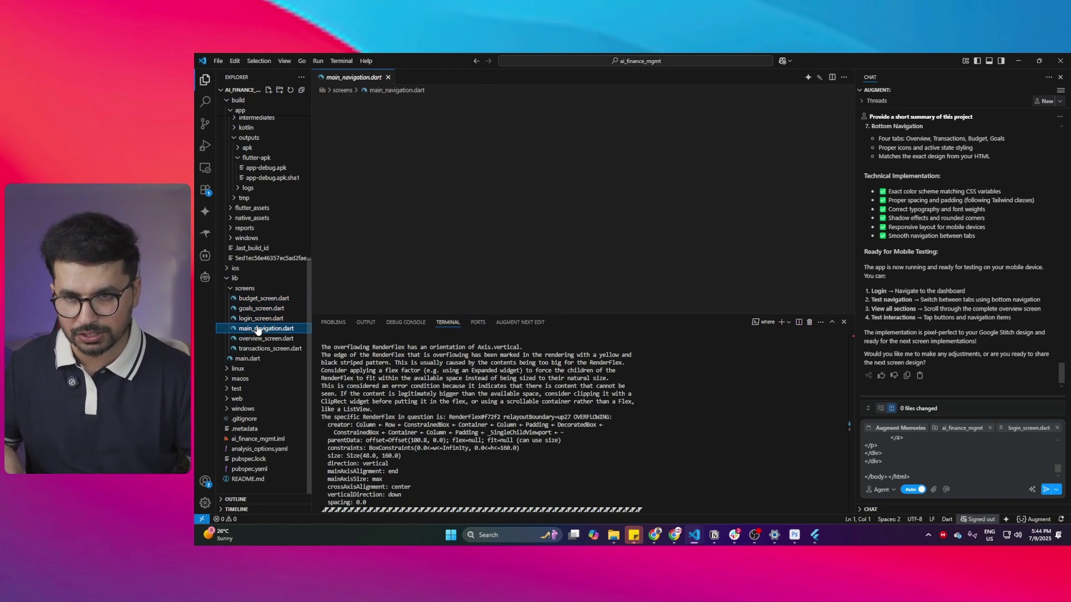
left_click(262, 338)
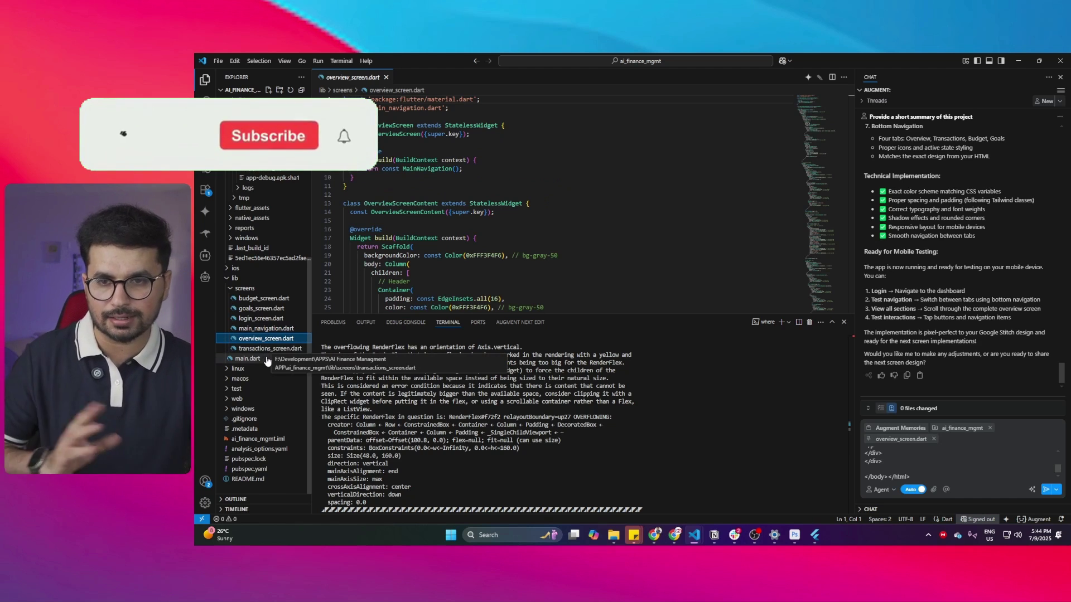
left_click(266, 349)
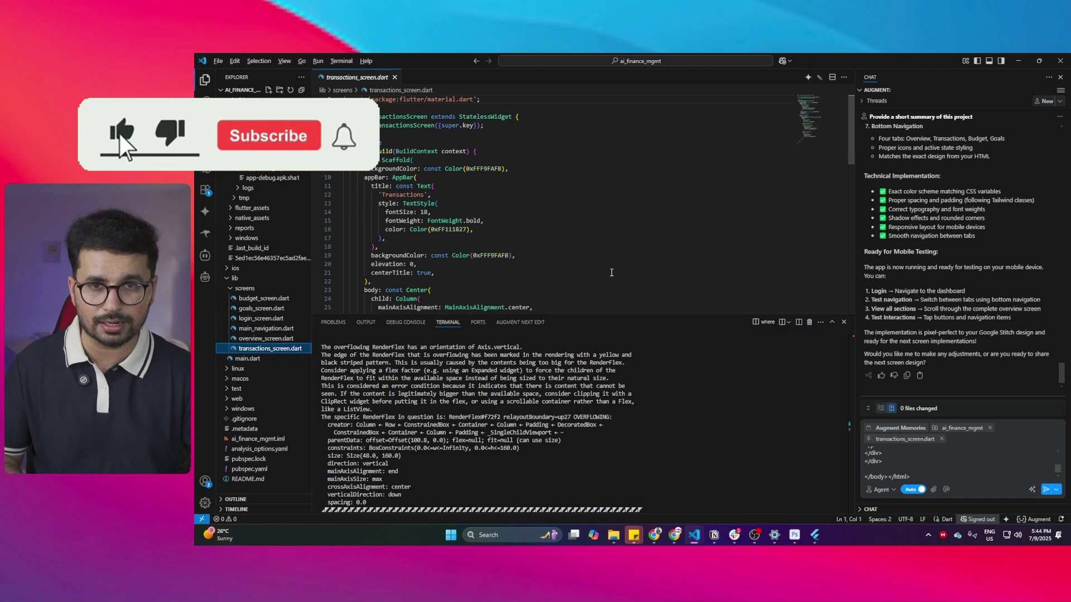
Bring up the running ai_finance_mgmt app over Stitch and compare its whole Overview page with the Stitch Overview design
key("alt+Tab")
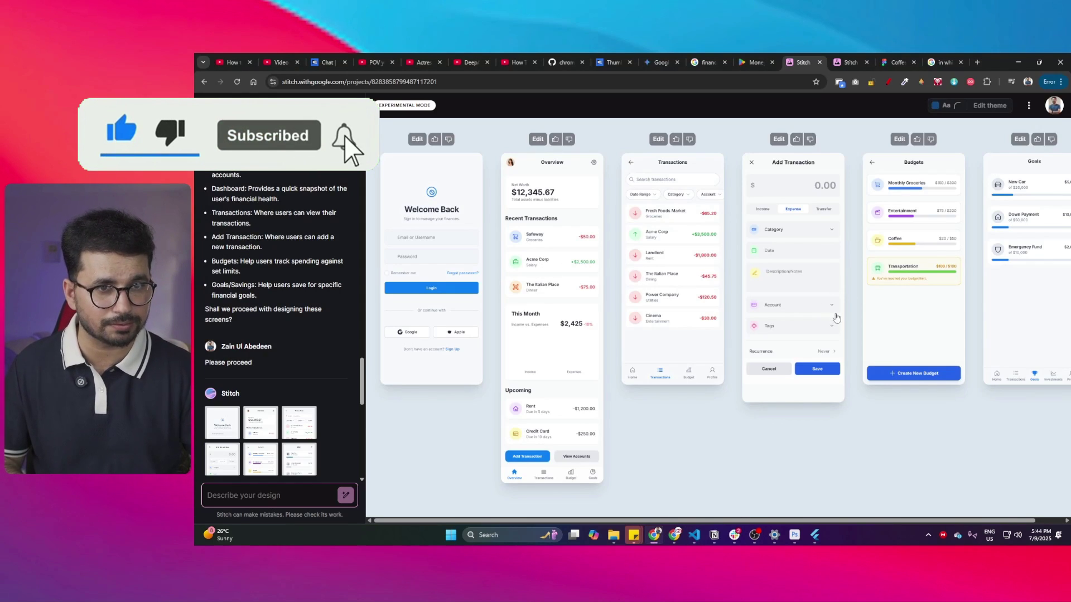
key("alt+Tab")
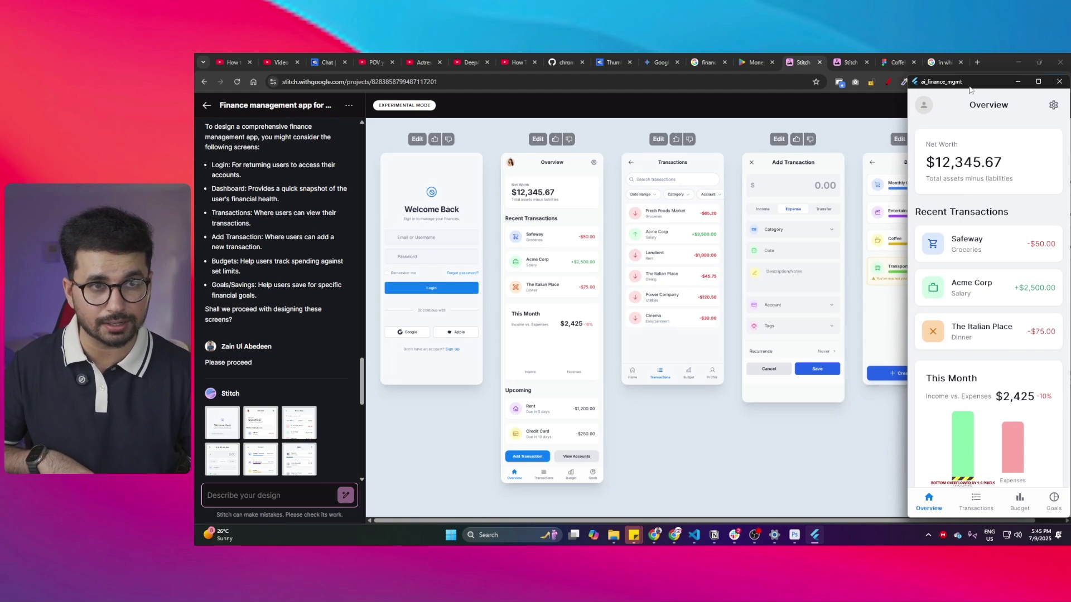
left_click_drag(969, 89, 730, 101)
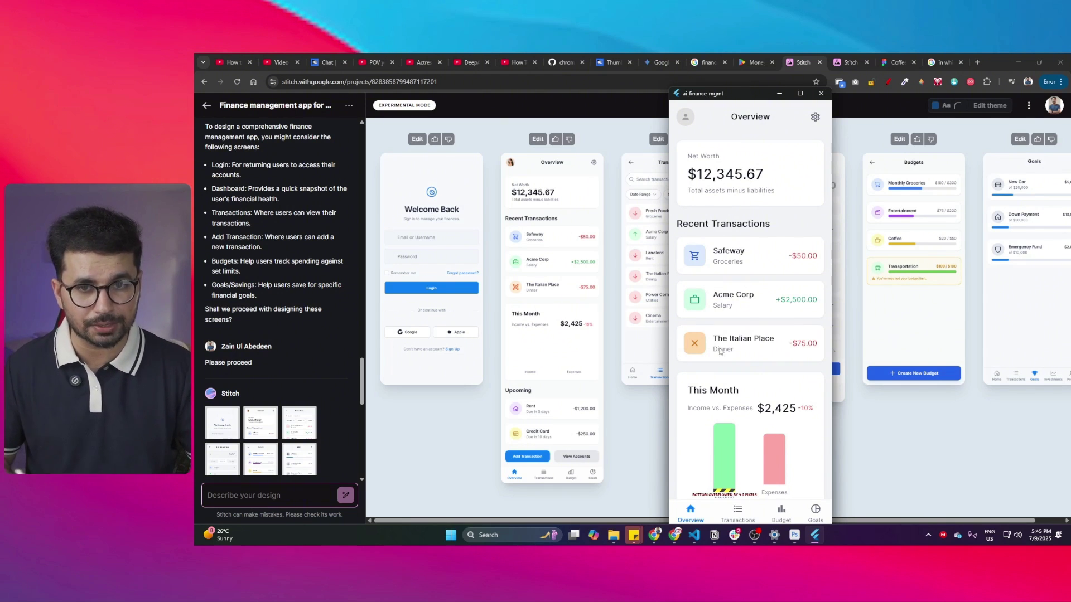
scroll(731, 389, "down", 2)
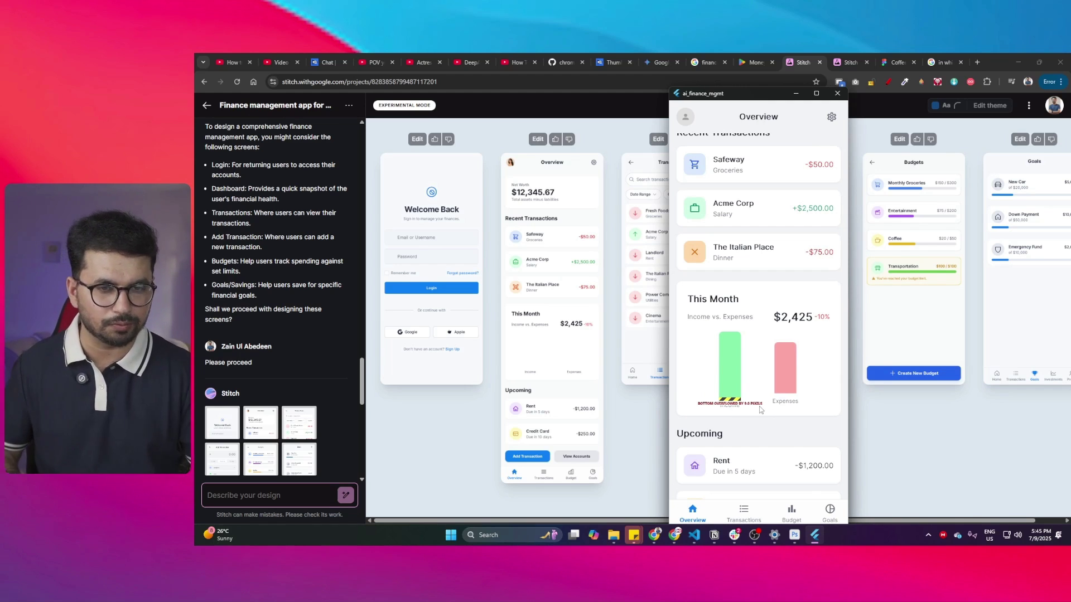
scroll(760, 438, "down", 3)
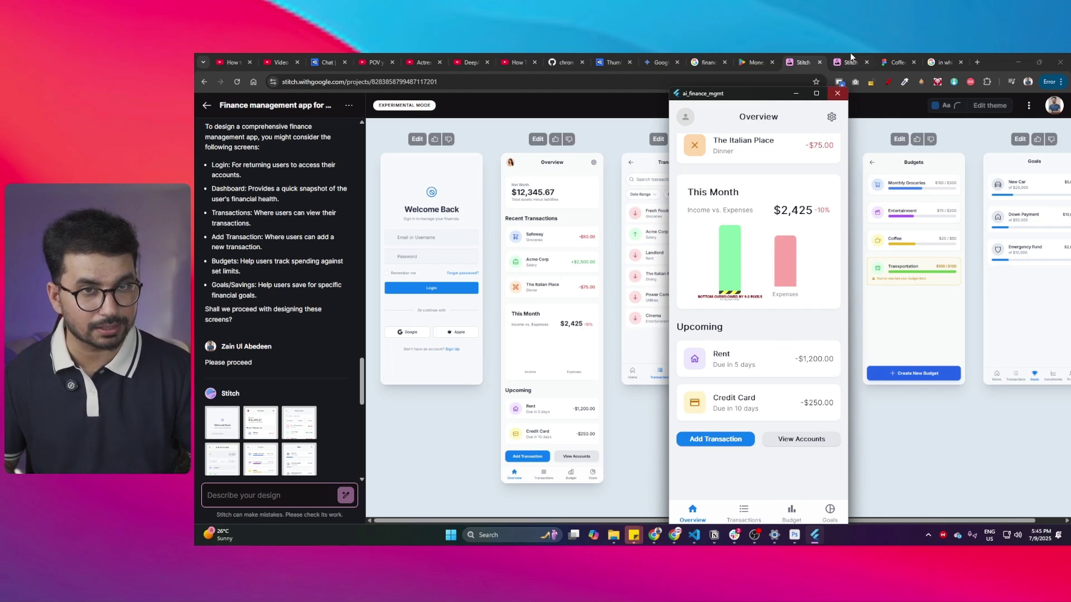
left_click_drag(758, 94, 968, 118)
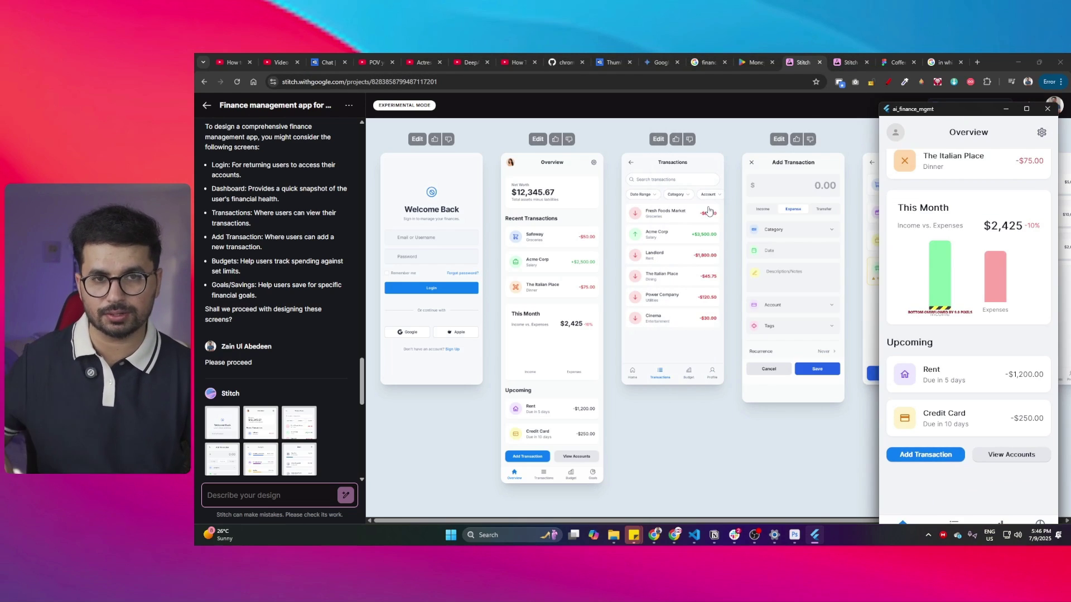
Preview the Add Transaction screen in Stitch, then close the preview to return to all screens
left_click(756, 449)
left_click(837, 449)
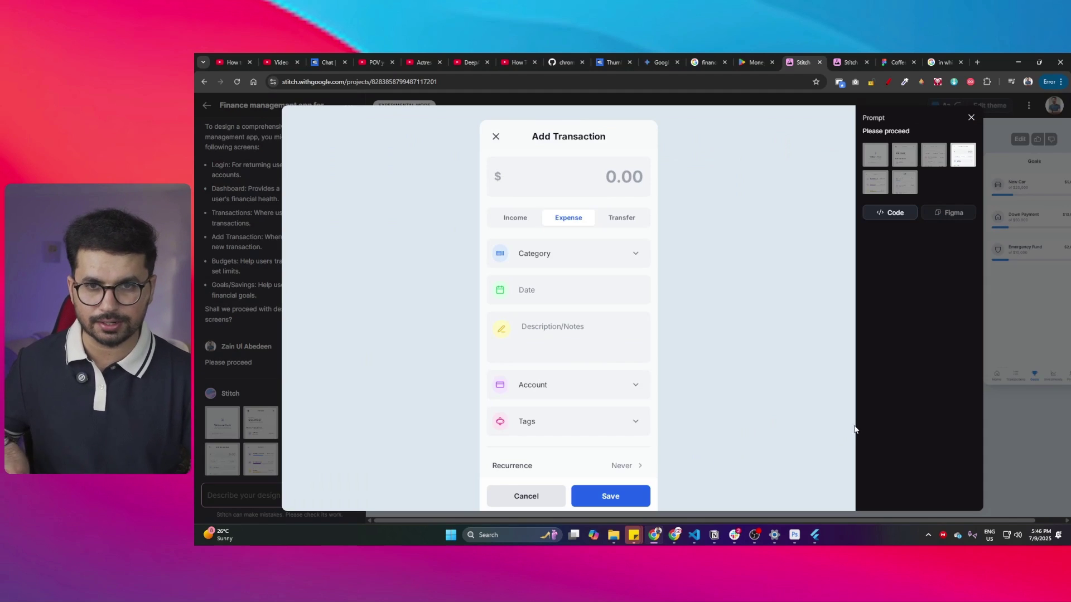
left_click(992, 400)
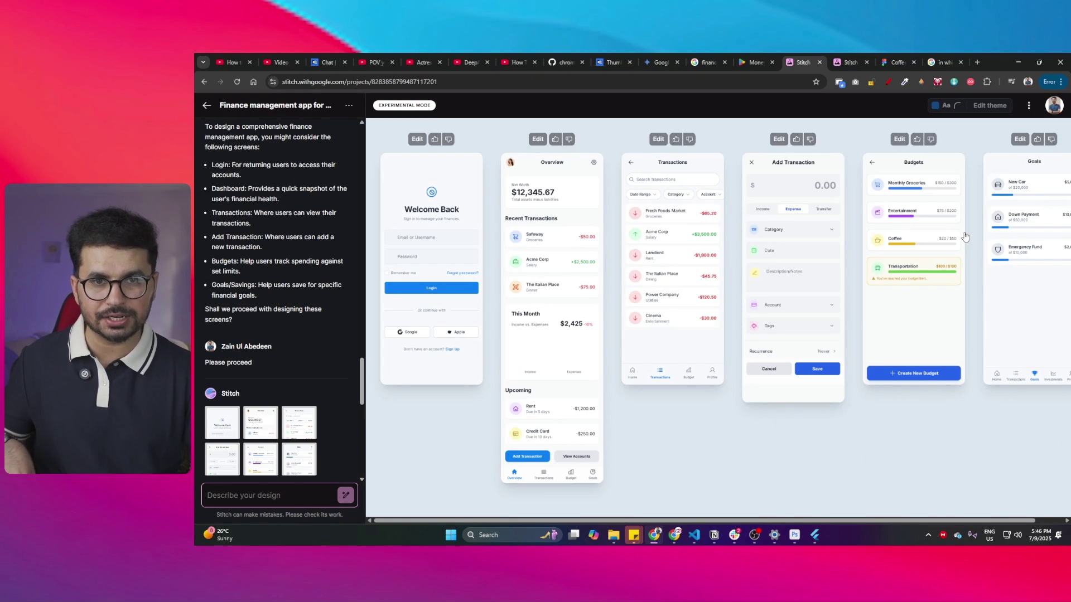